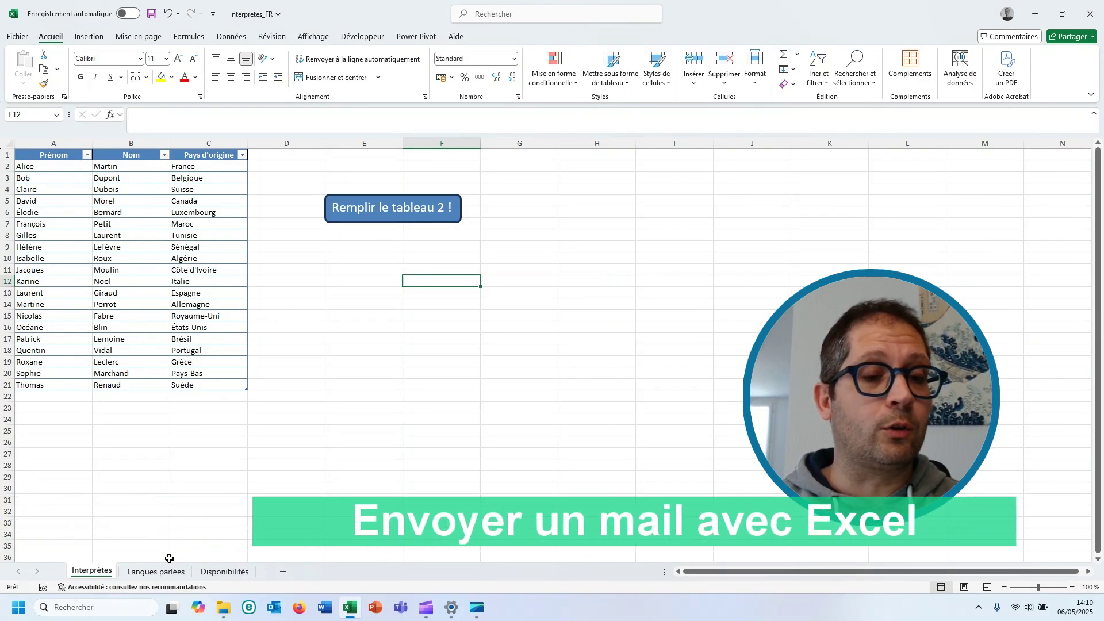
Look through the workbook's sheets and test the "Remplir le tableau 2 !" button, returning to the Interprètes sheet.
click(156, 571)
click(218, 571)
click(156, 571)
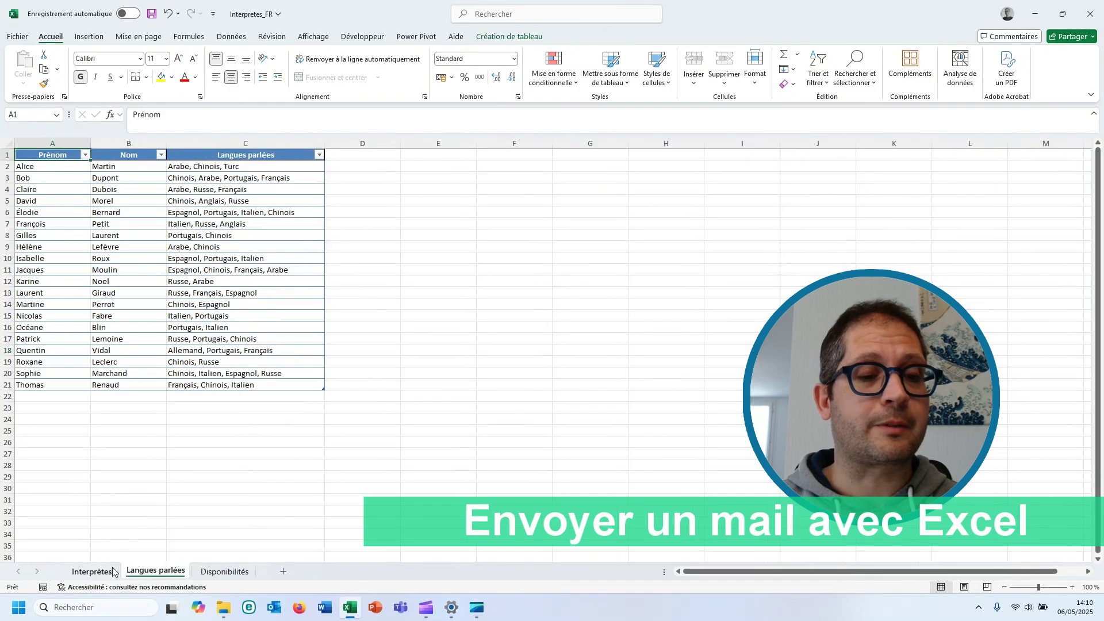
click(92, 571)
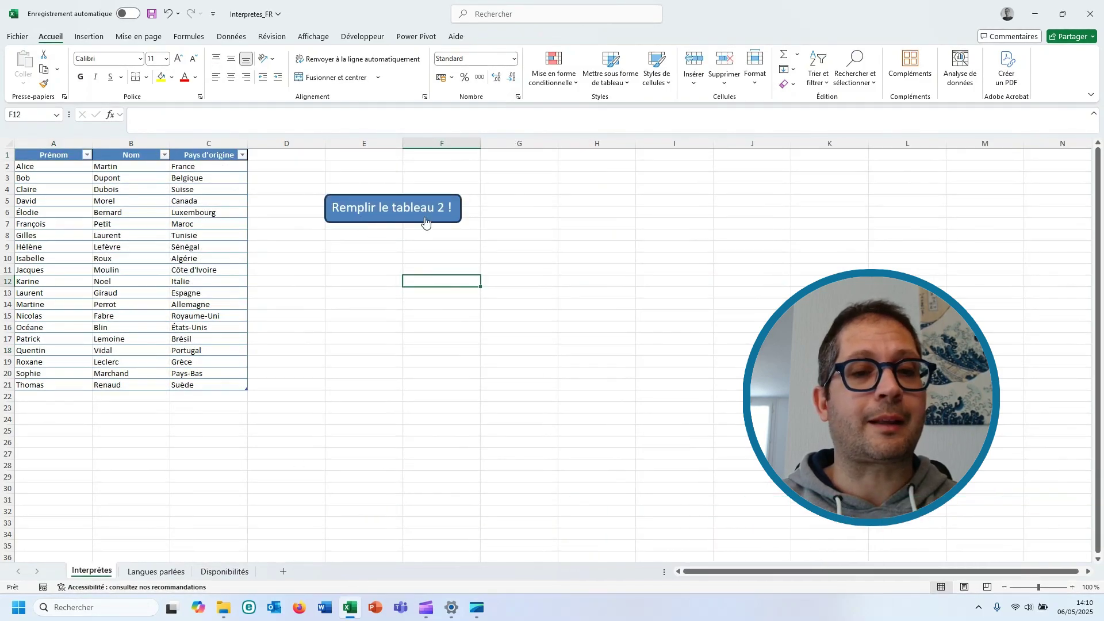
click(377, 210)
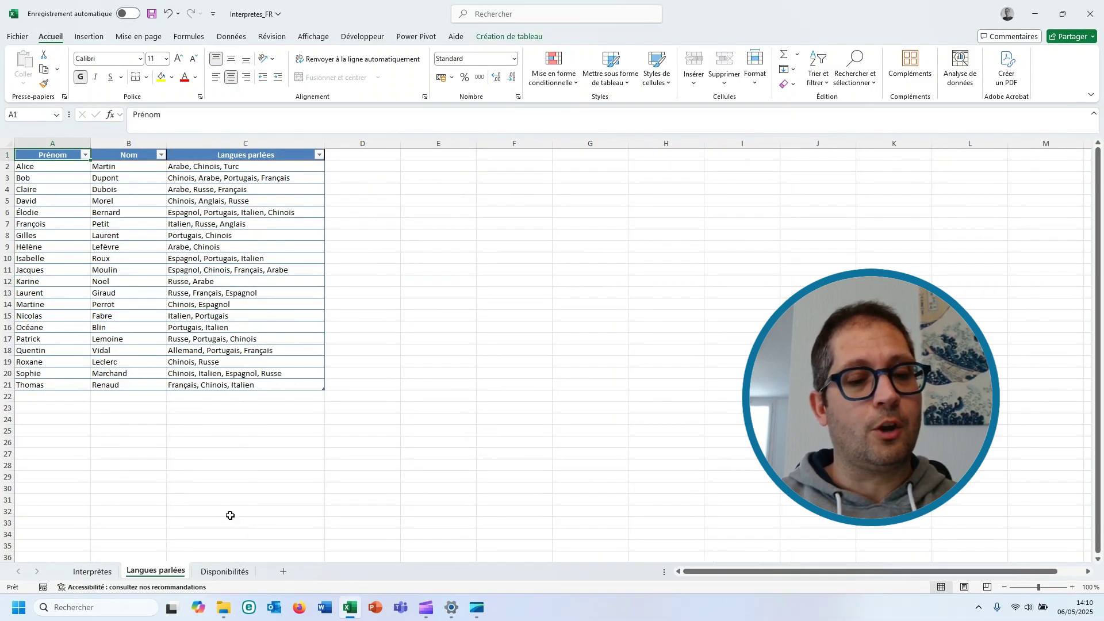
click(101, 572)
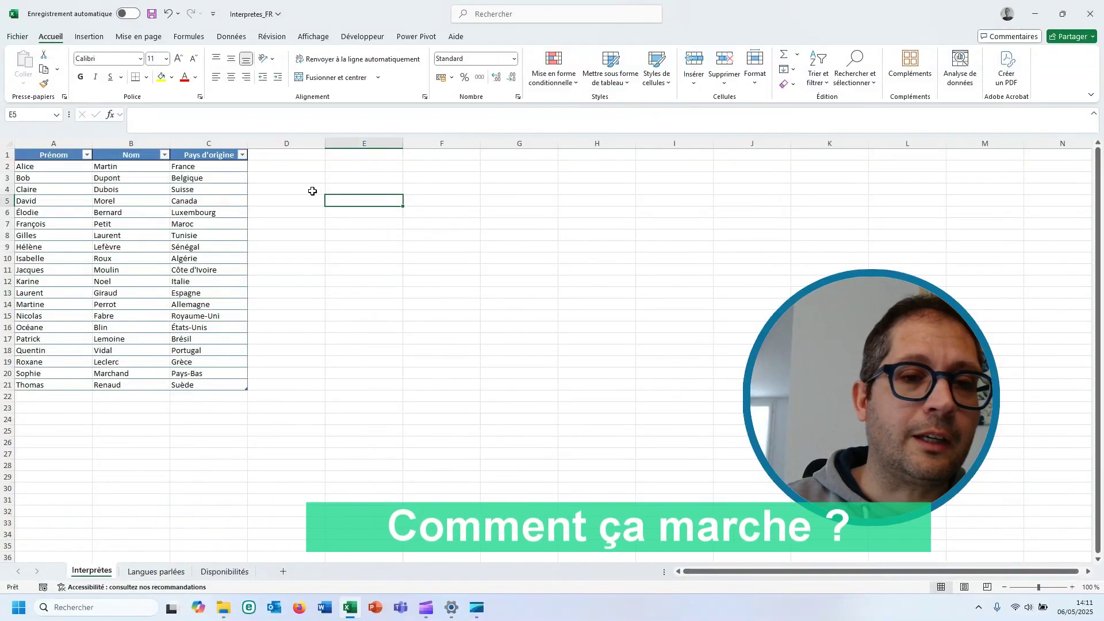
Review the tables on the Langues parlées and Disponibilités sheets, and return to the Interprètes sheet.
drag(311, 201, 367, 278)
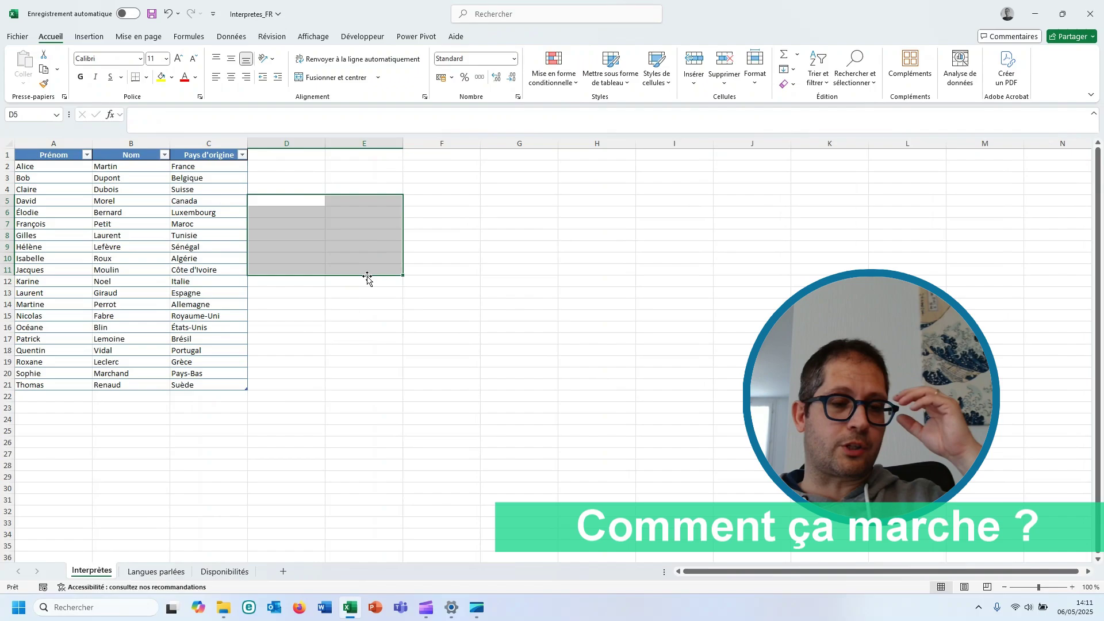
click(256, 430)
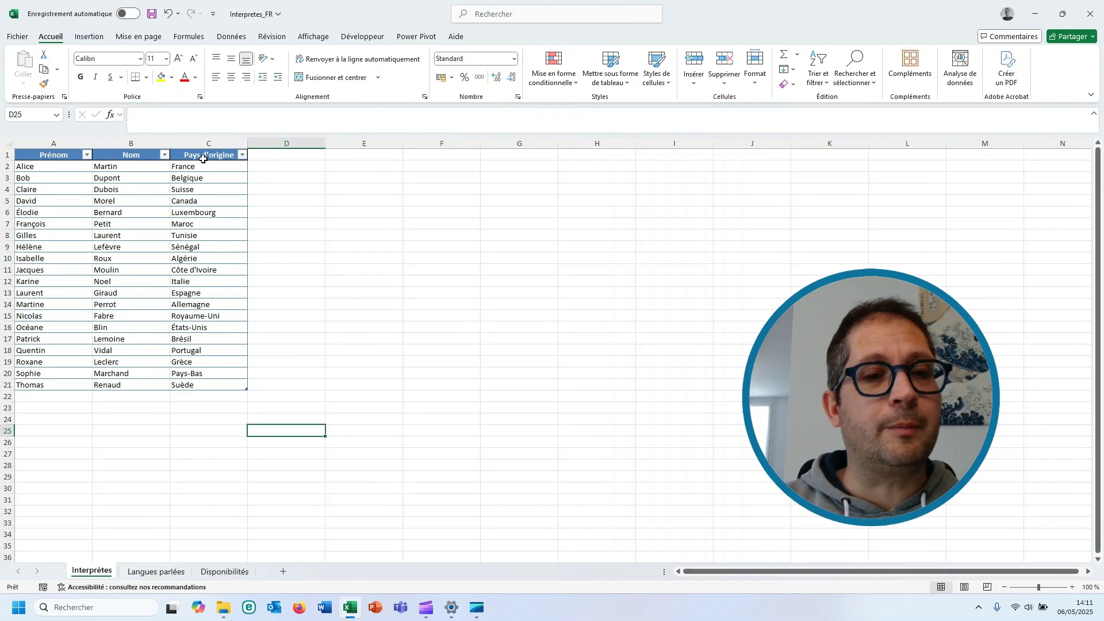
click(153, 573)
drag(66, 168, 130, 259)
drag(243, 166, 244, 306)
click(240, 571)
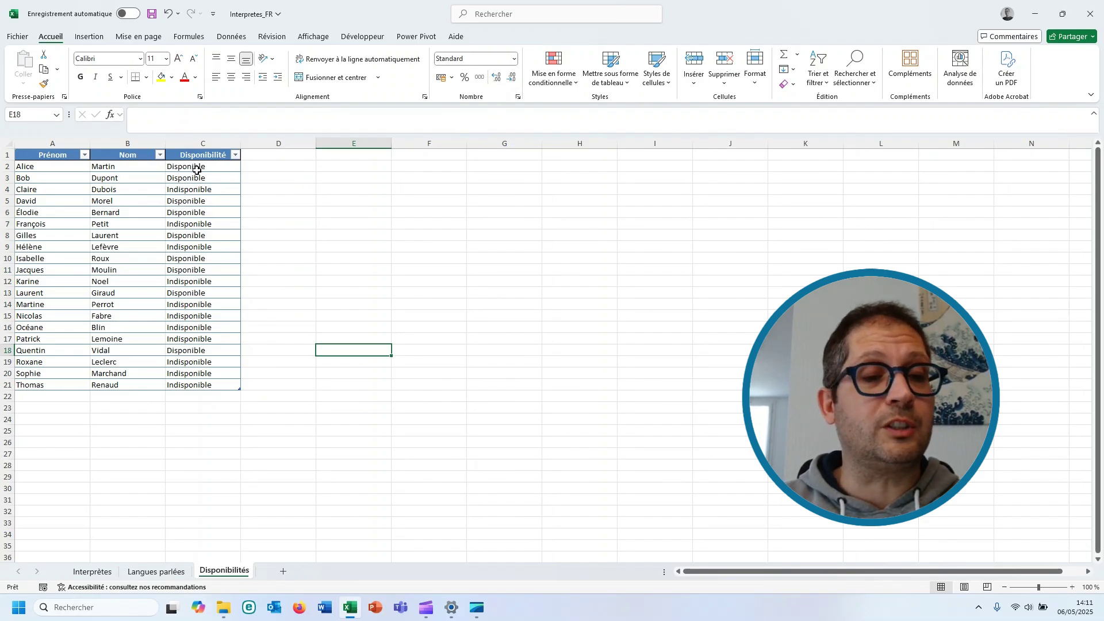
click(94, 572)
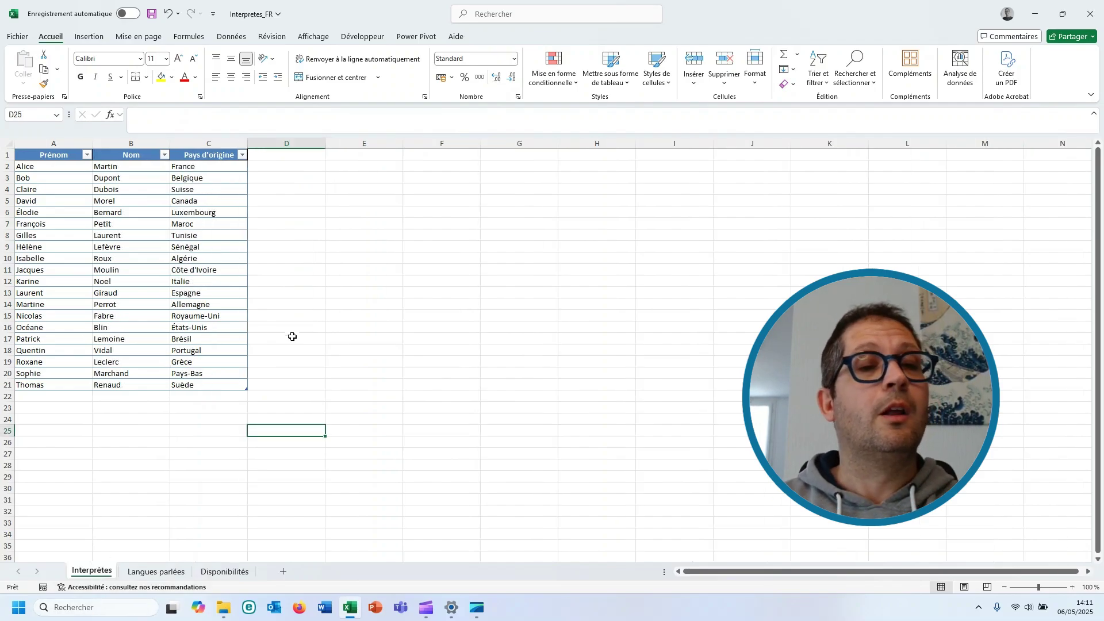
click(294, 299)
click(319, 271)
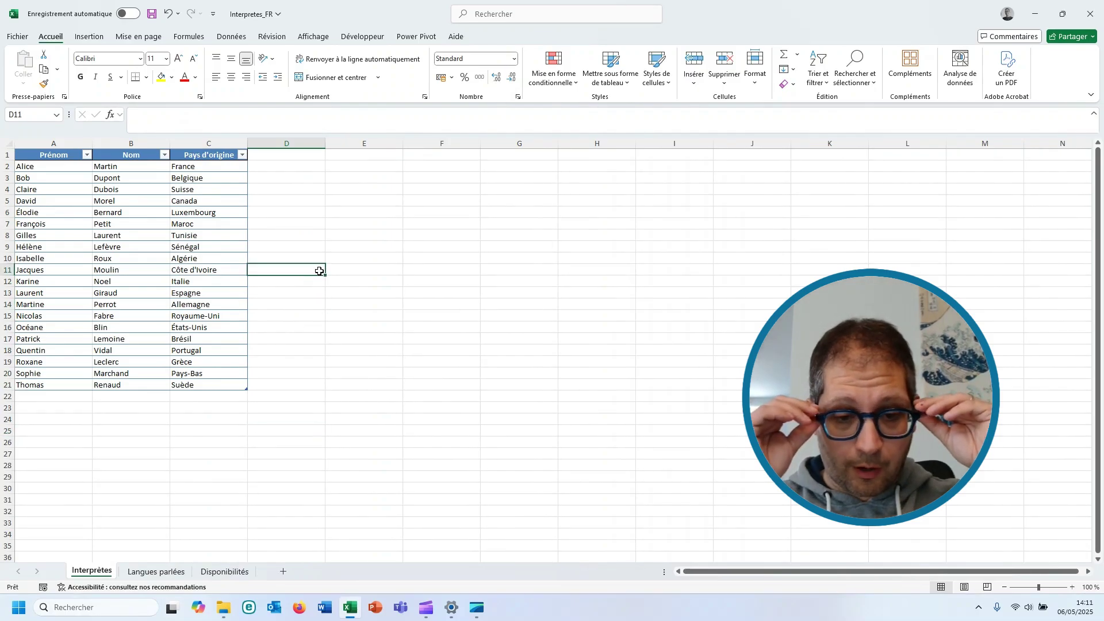
click(301, 168)
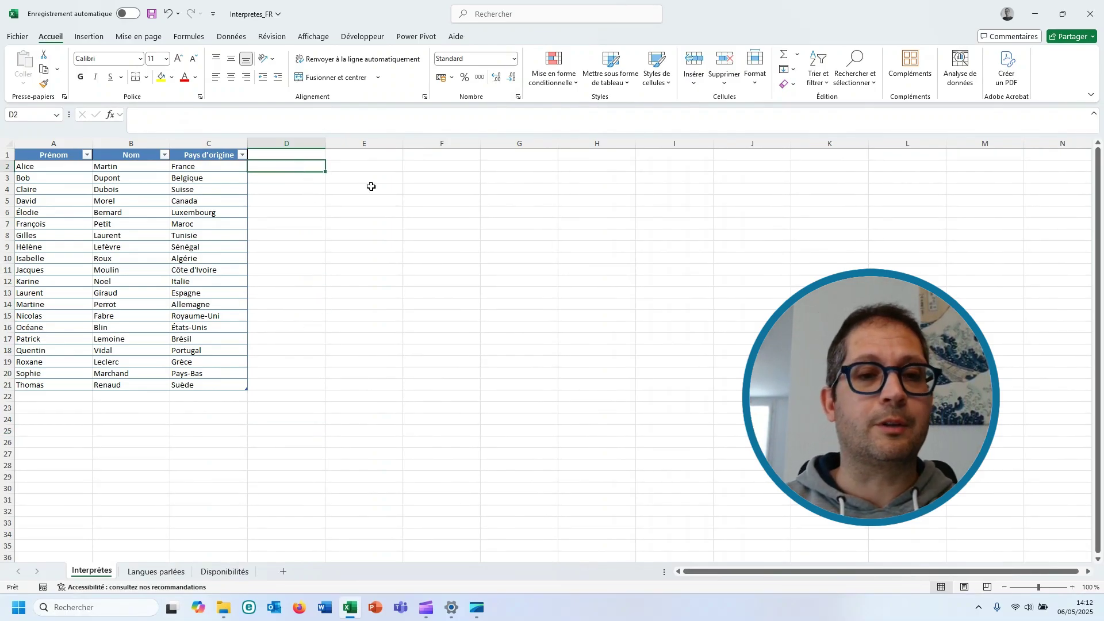
drag(350, 170, 350, 339)
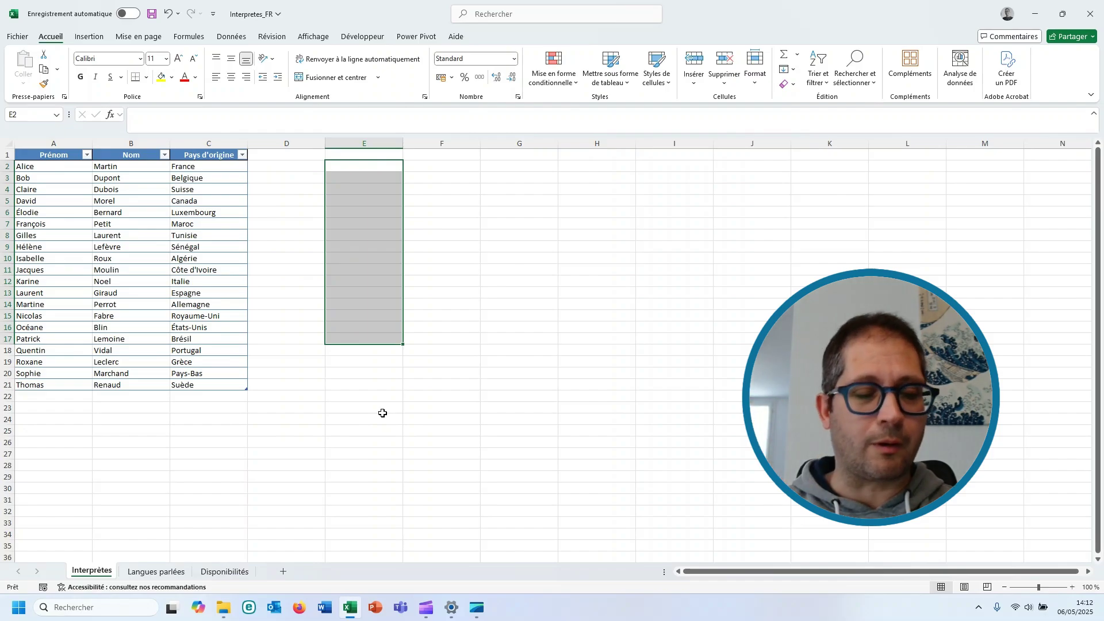
click(370, 431)
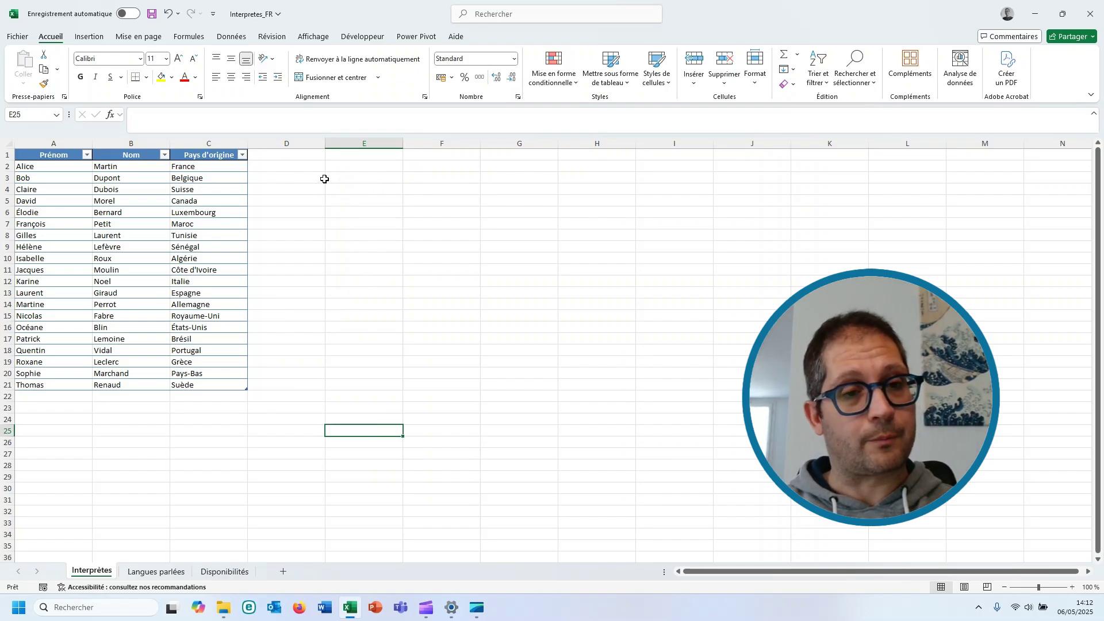
Enter "Voir le tableau suivant" in cell D2, directly beside the Pays d'origine column of the Interprètes table.
click(290, 167)
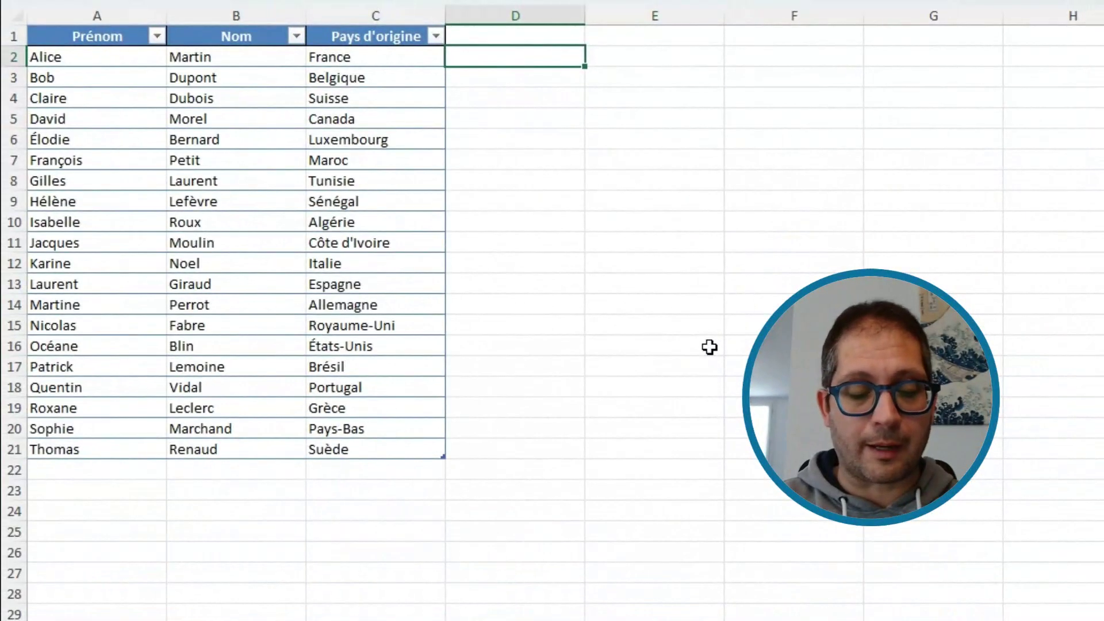
key(Caps_Lock)
text(V)
key(Caps_Lock)
text(oi)
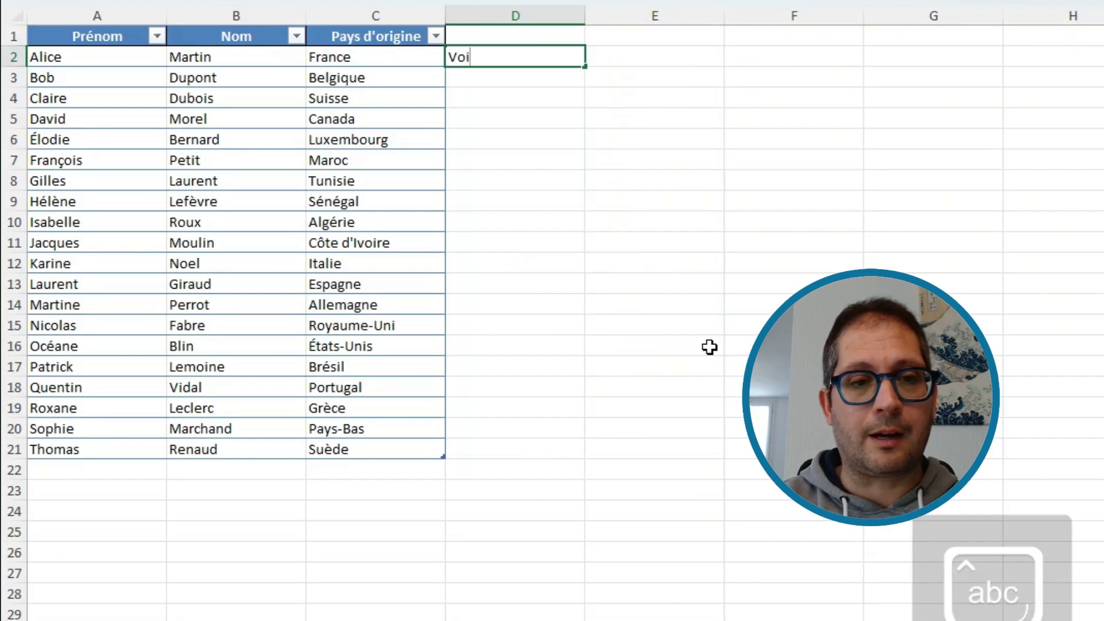
text(r le ta)
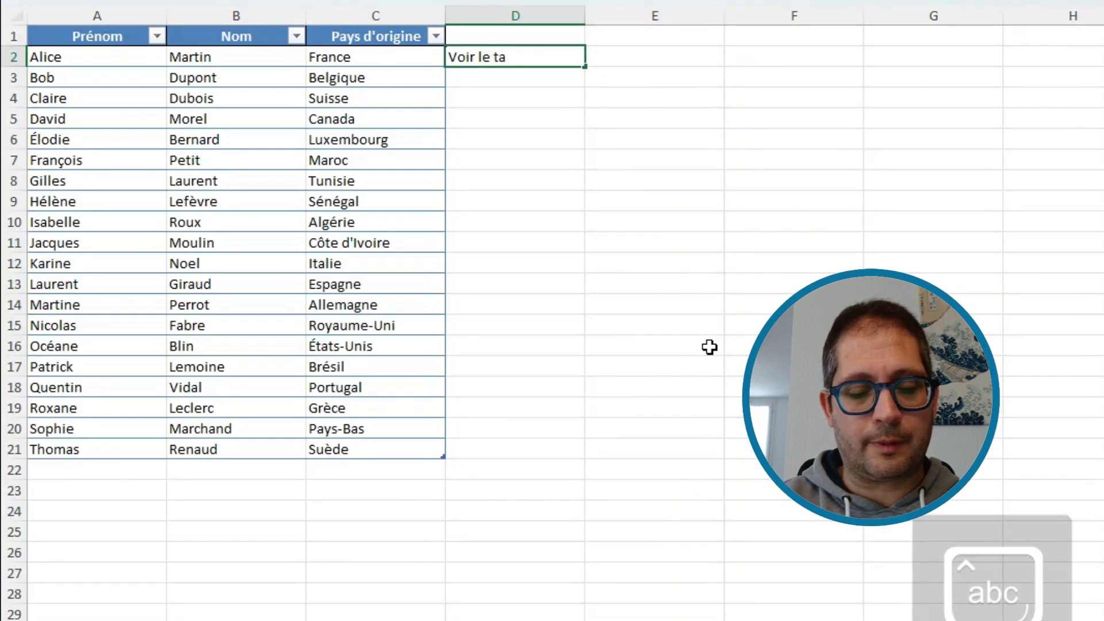
text(bleau sui)
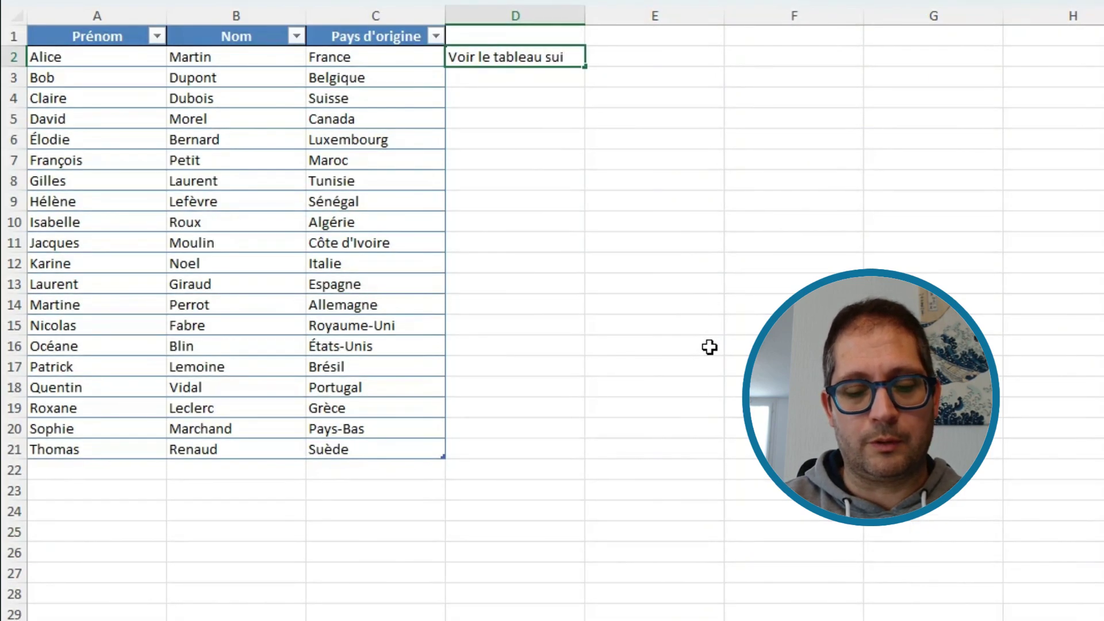
text(vant)
key(Return)
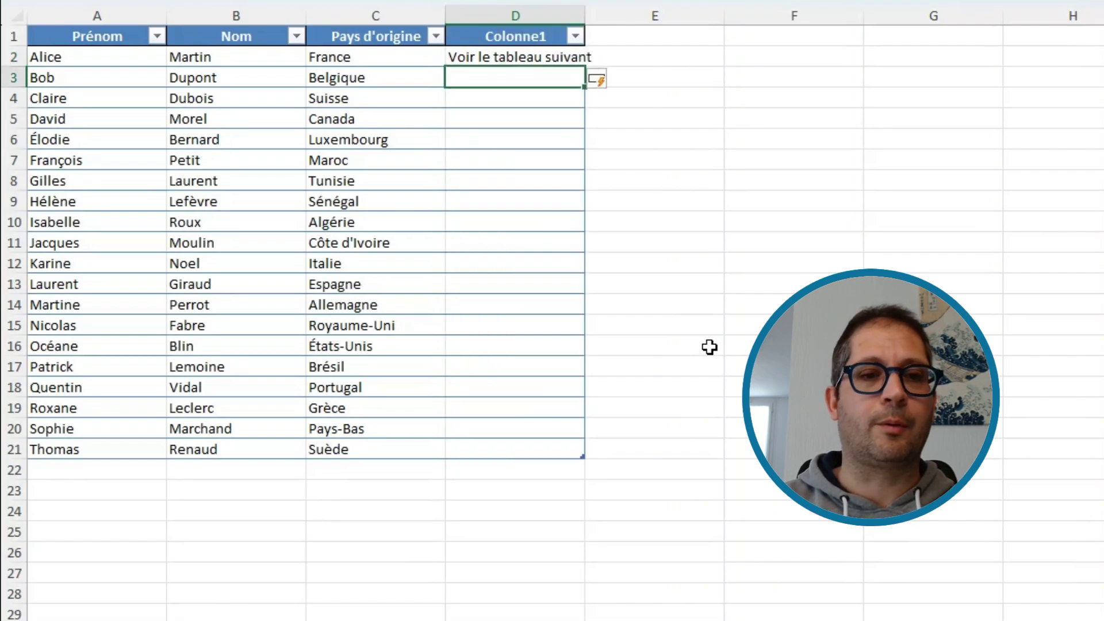
Rename the header in cell D1 as "Lien" and widen column D to fit its text.
click(548, 36)
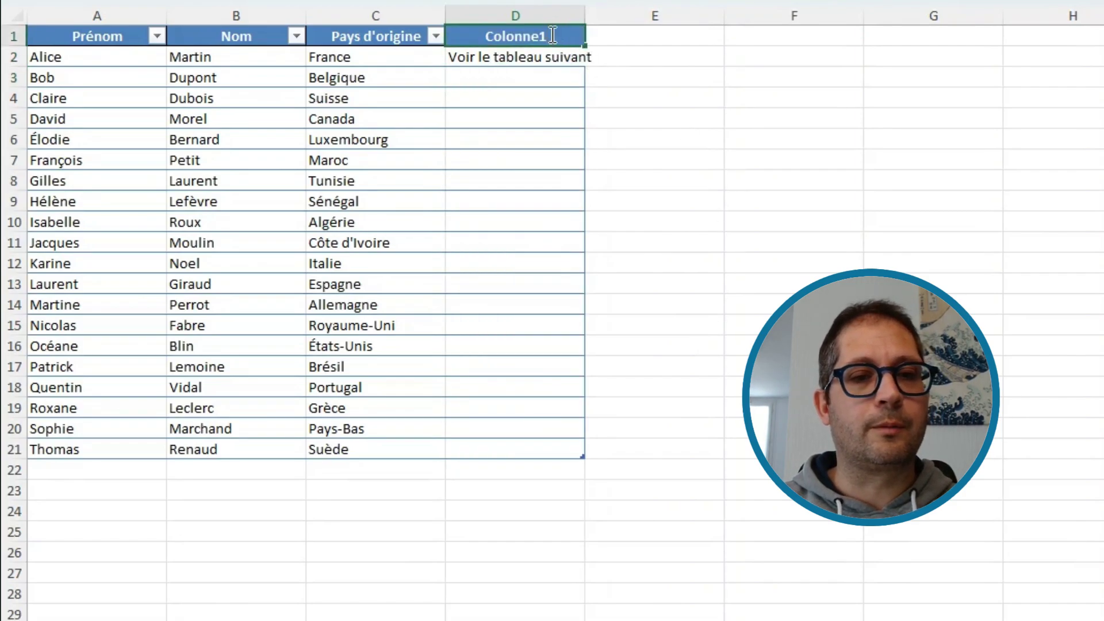
drag(548, 36, 481, 38)
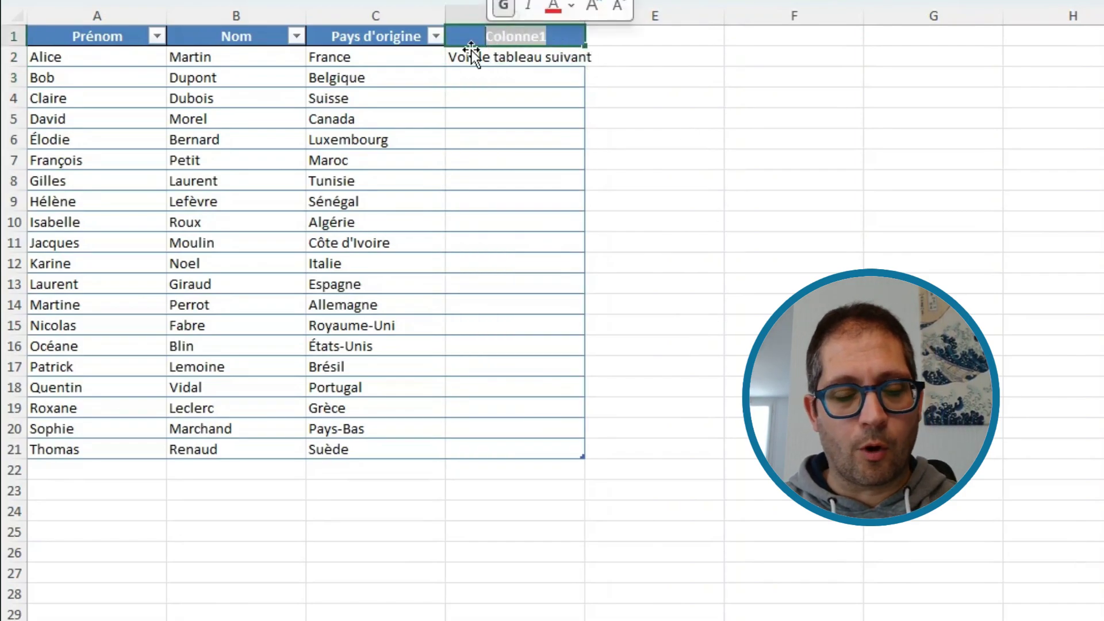
key(Caps_Lock)
text(L)
key(Caps_Lock)
text(ien)
key(Return)
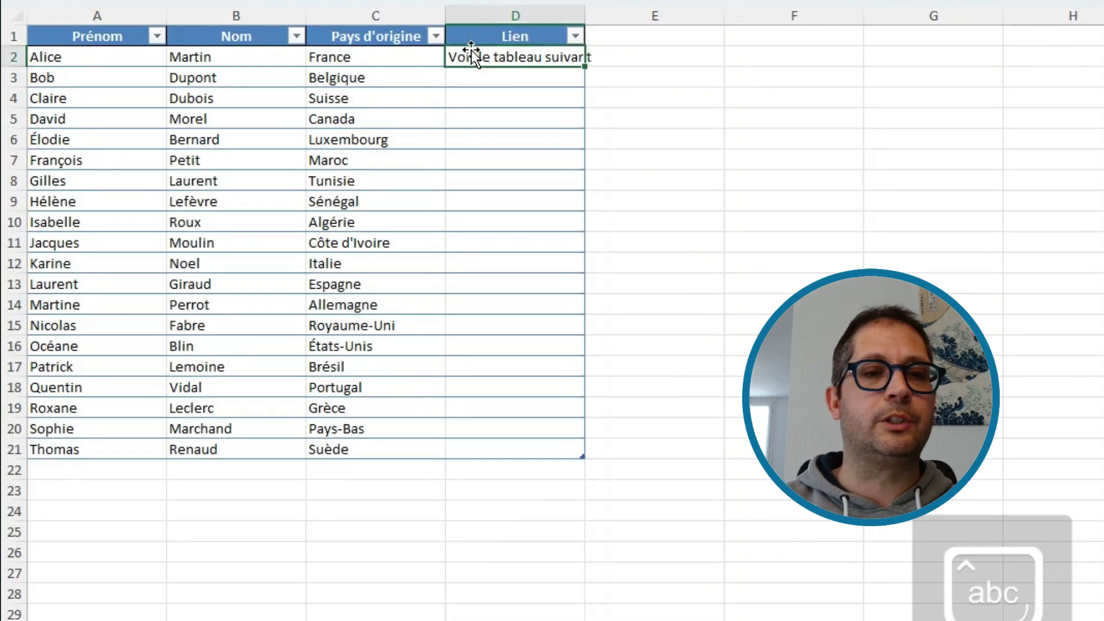
drag(585, 15, 606, 16)
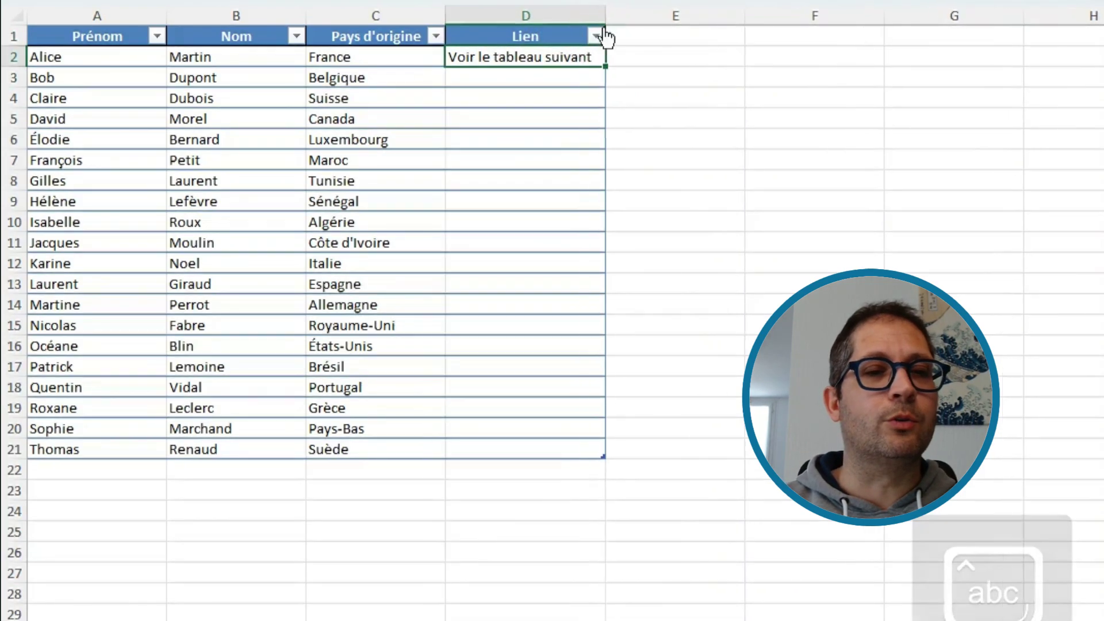
Start inserting a hyperlink in cell D2 and set its target type to a place in this document.
click(549, 146)
click(510, 55)
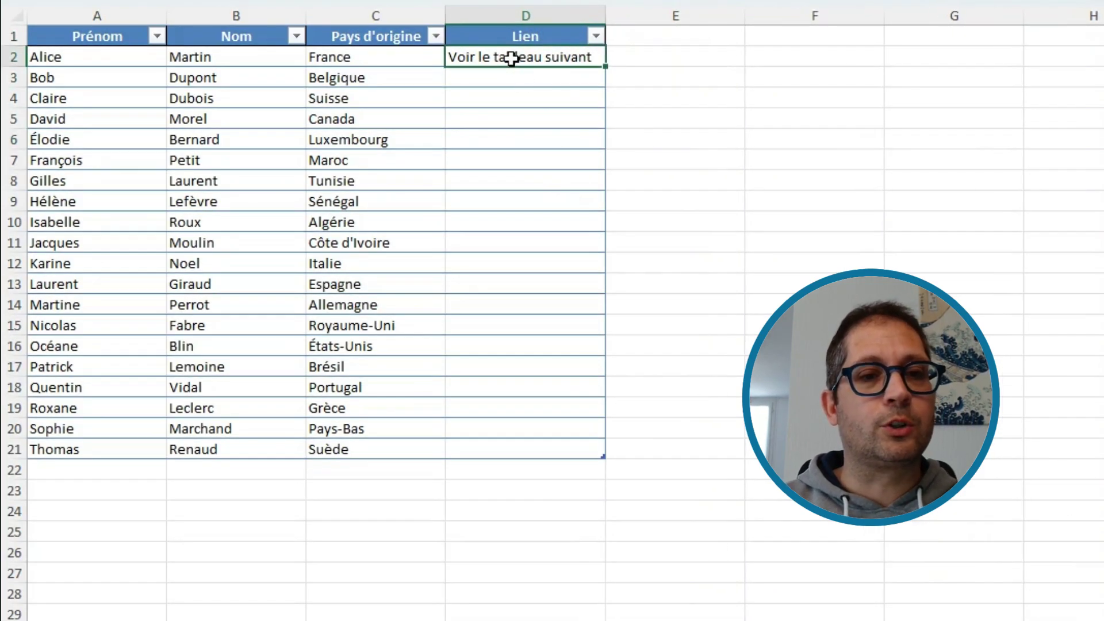
right_click(512, 59)
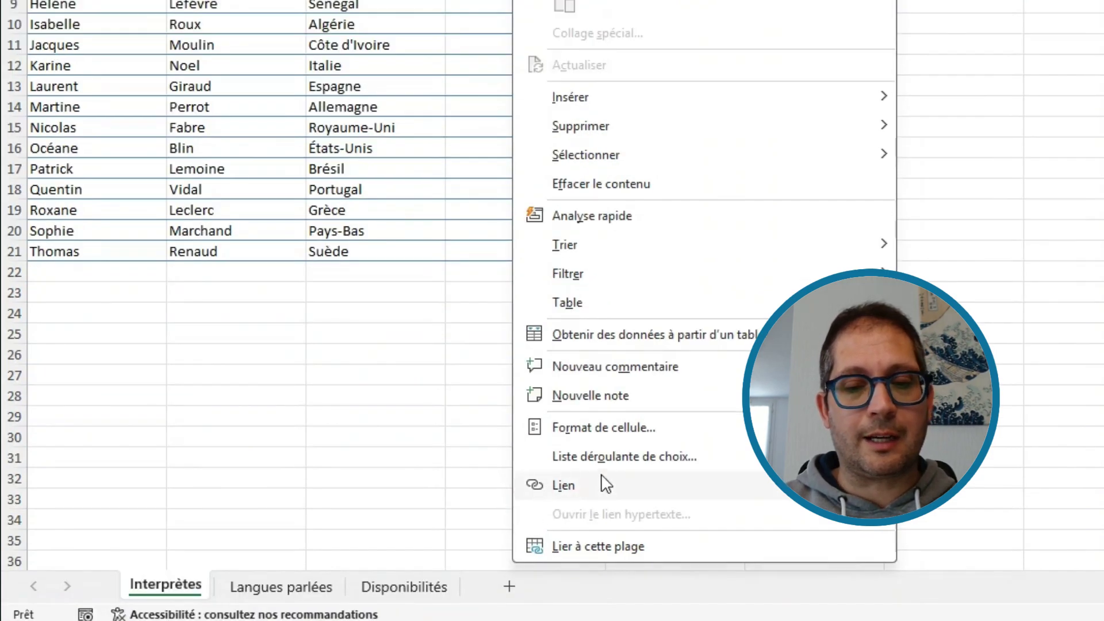
click(606, 488)
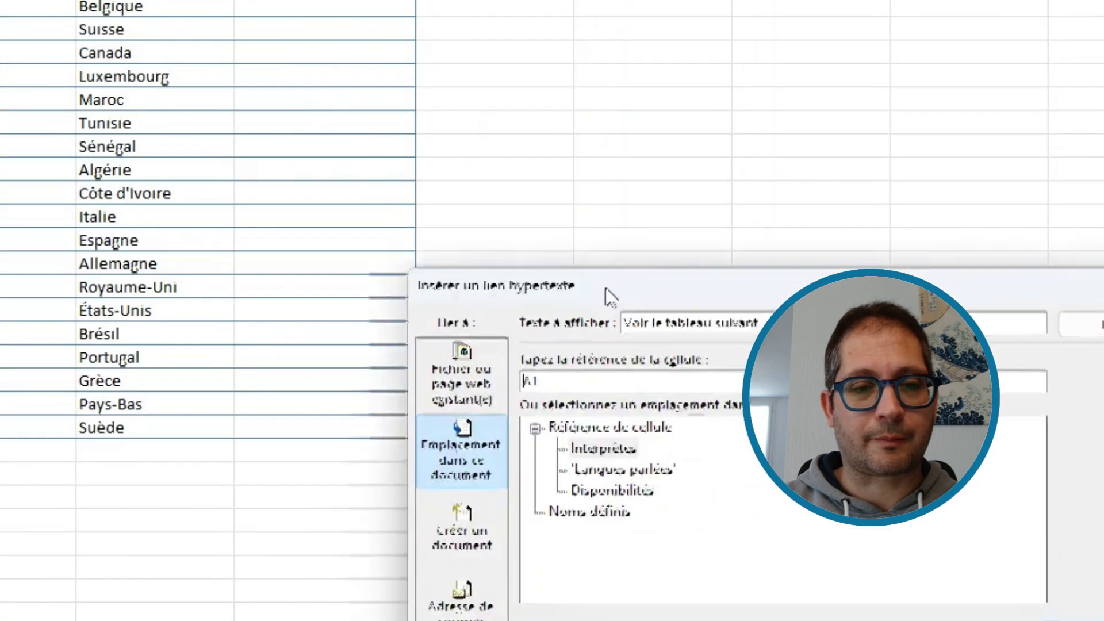
drag(605, 289, 317, 131)
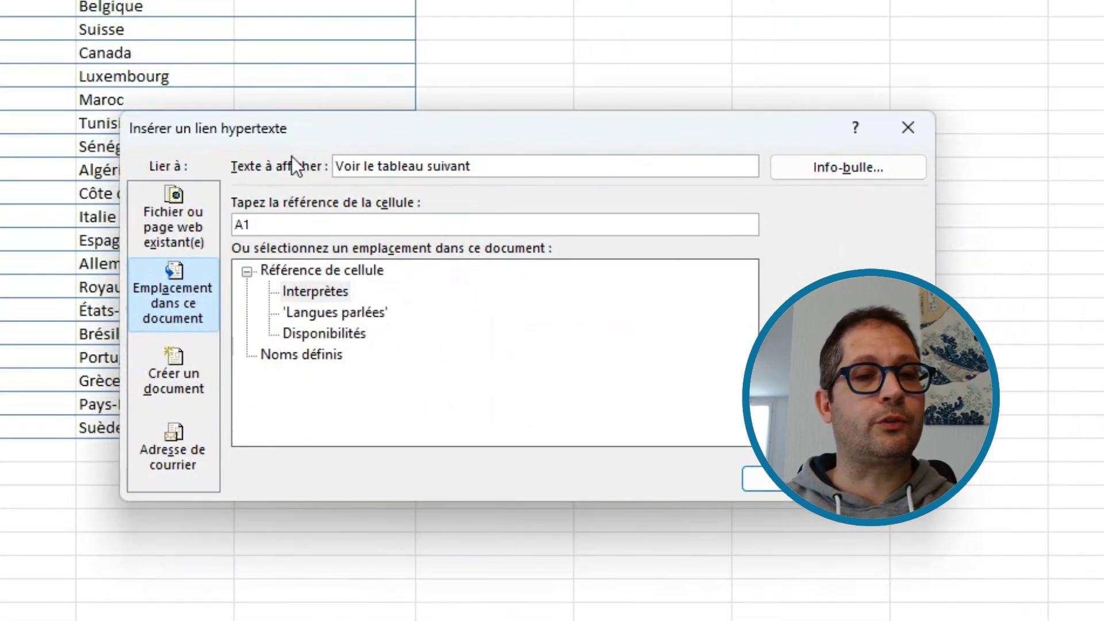
click(177, 206)
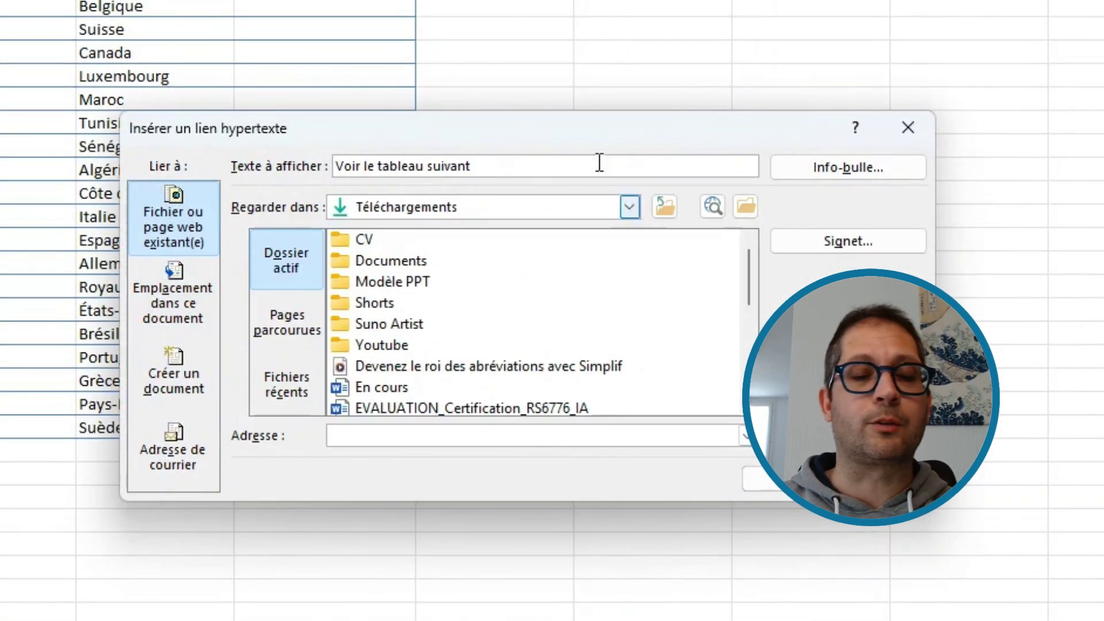
click(188, 291)
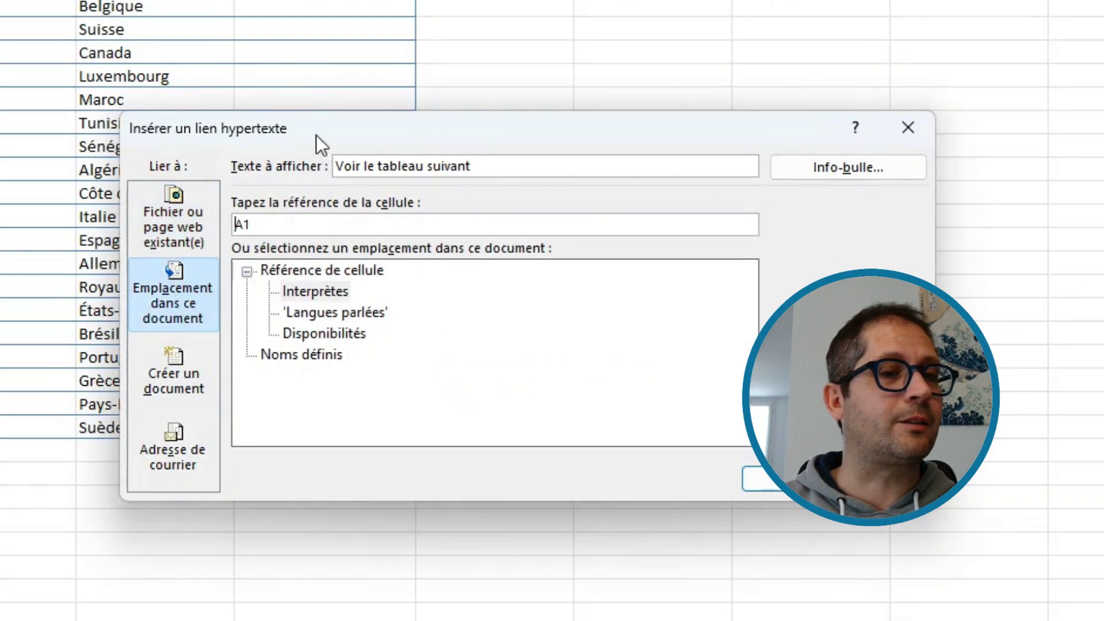
drag(316, 135, 412, 154)
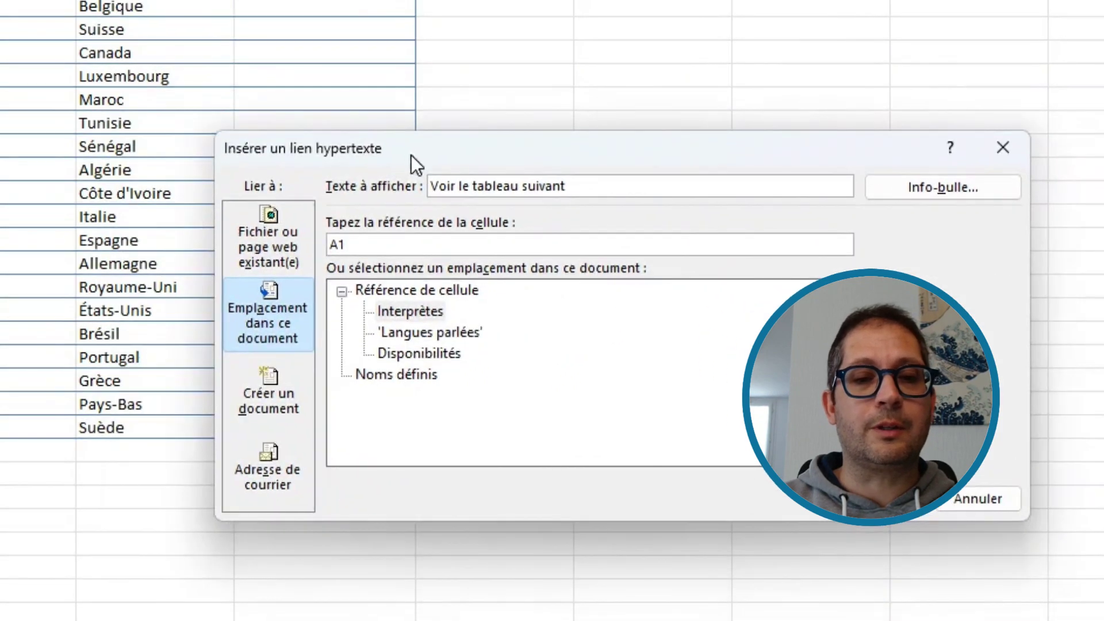
Set the hyperlink's destination to cell A1 of the 'Langues parlées' sheet and insert it.
click(424, 332)
click(423, 354)
click(424, 333)
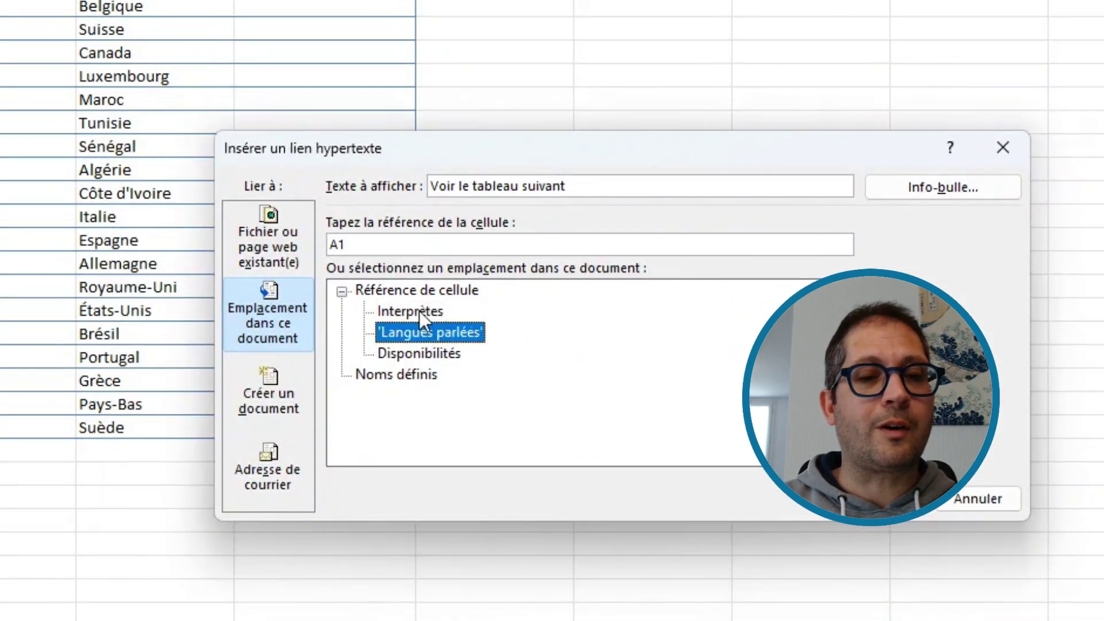
click(419, 311)
click(426, 332)
click(419, 355)
click(416, 316)
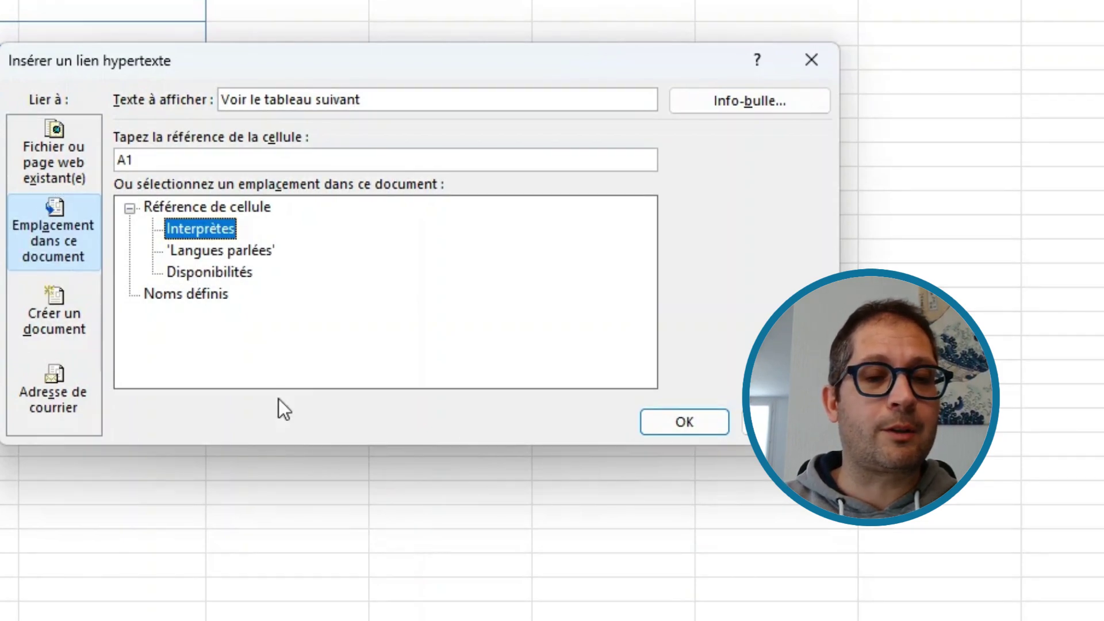
click(212, 257)
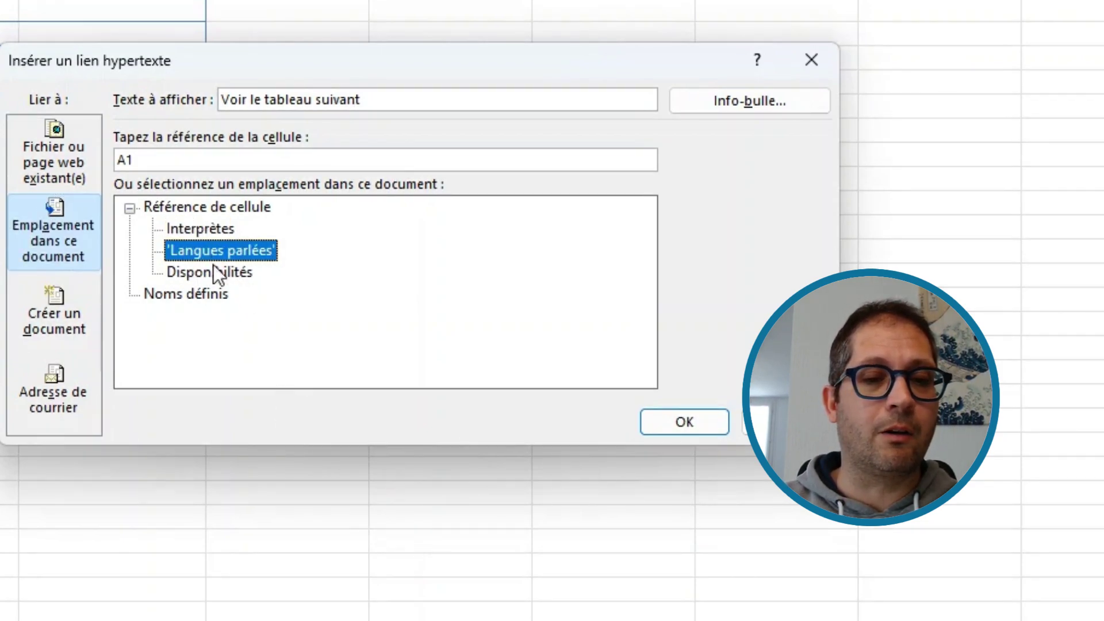
click(689, 423)
click(688, 424)
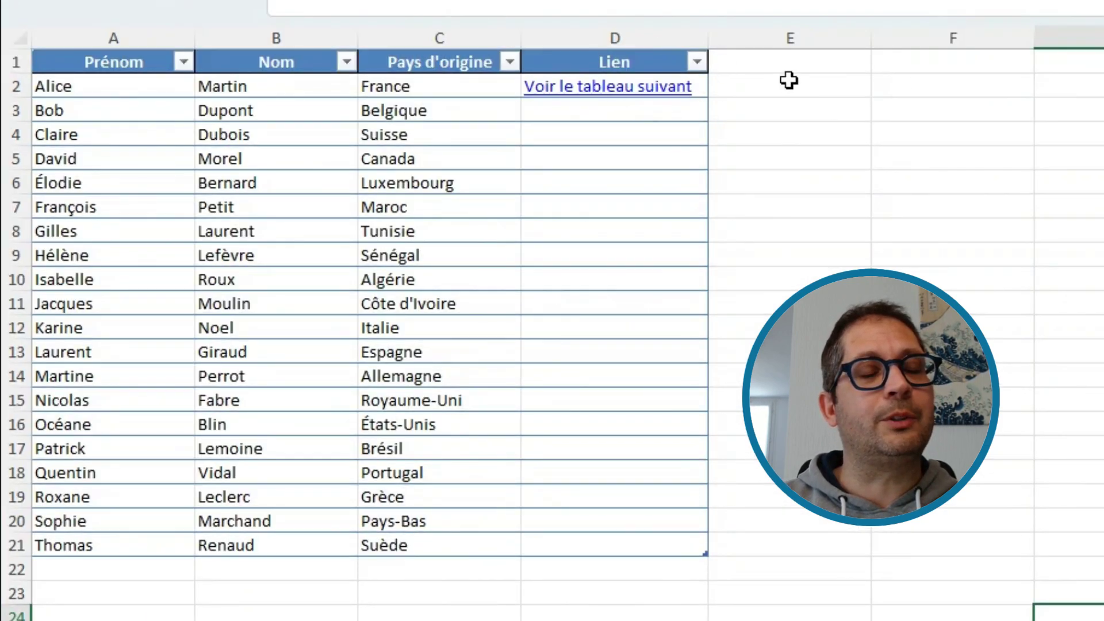
Test the link in D2, and copy it down the Lien column to D21 on the Interprètes sheet.
click(619, 92)
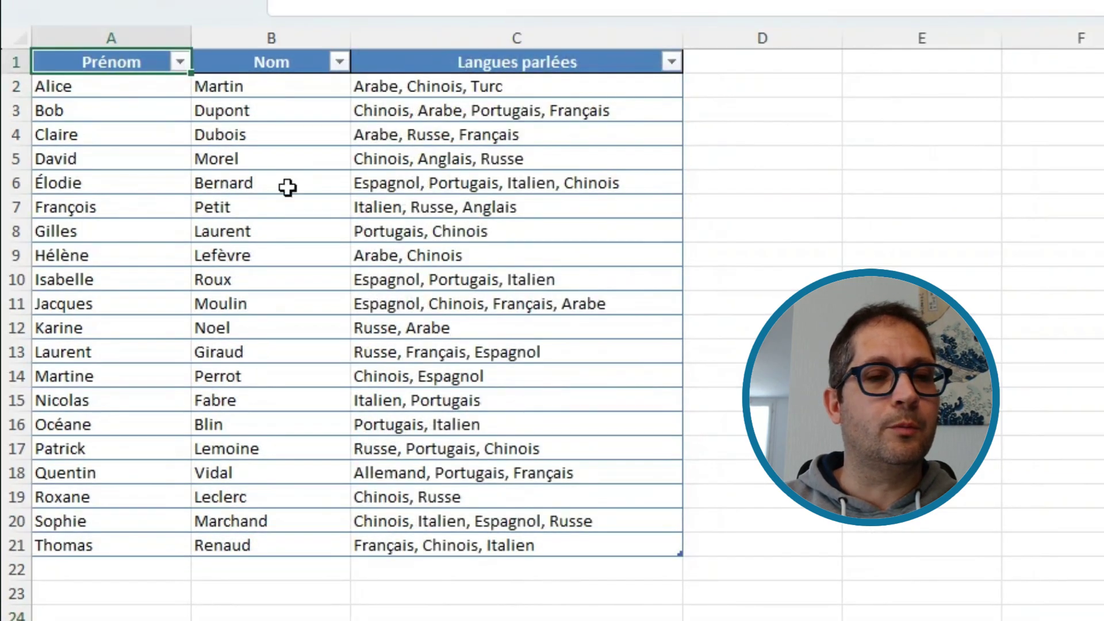
key(ctrl+Page_Up)
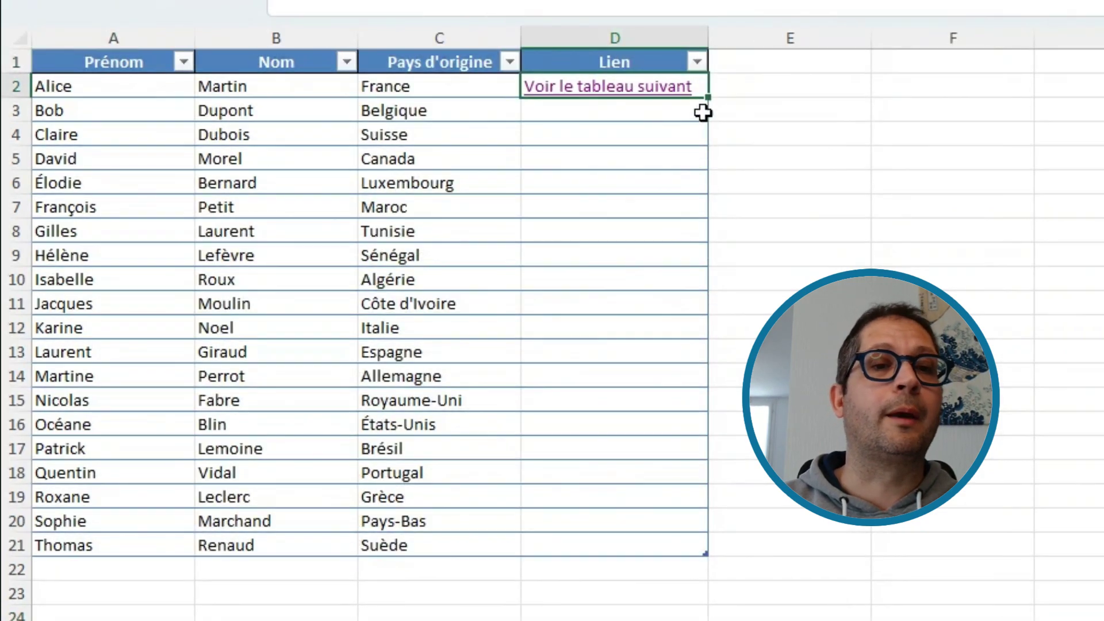
drag(711, 105, 687, 547)
click(113, 569)
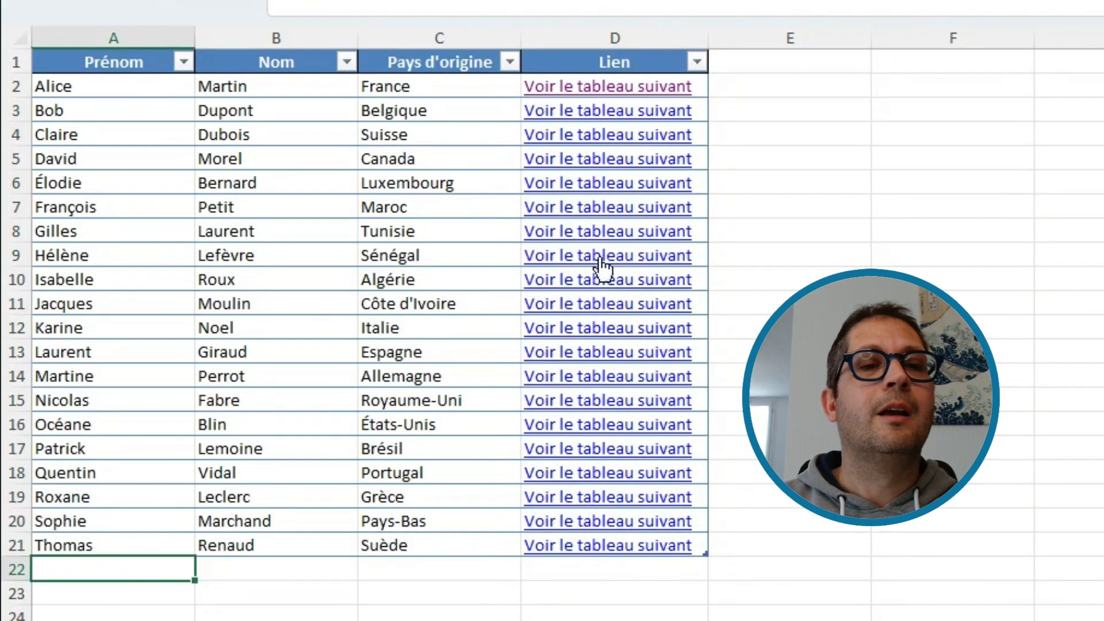
Test the copied link in cell D10 and return to the Interprètes sheet.
click(598, 282)
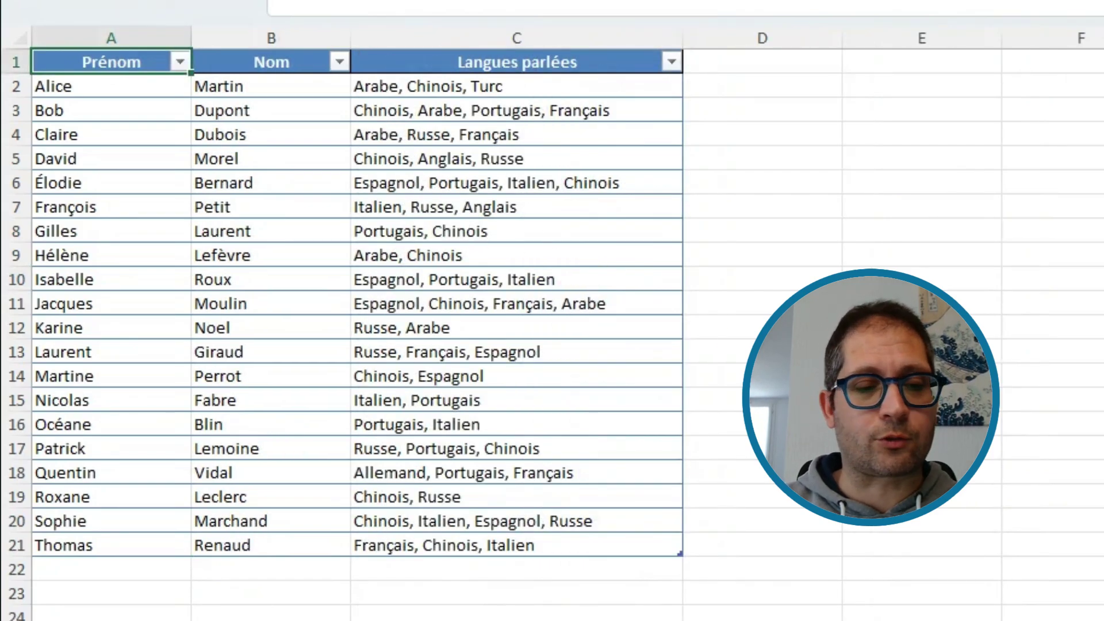
key(ctrl+Page_Up)
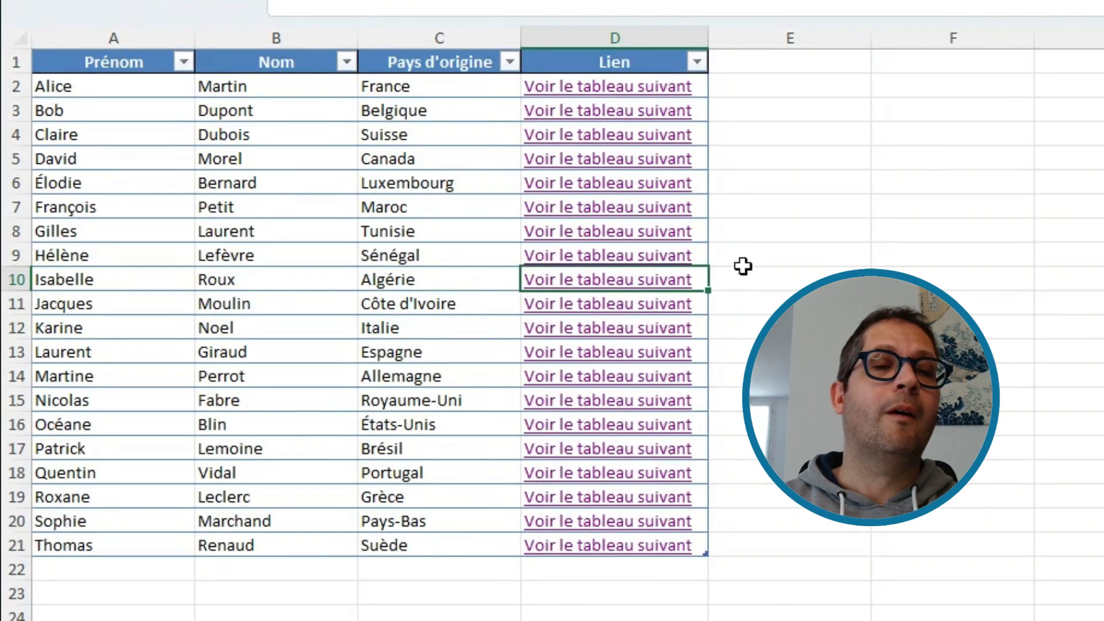
Undo the link insertion, fill and text entries until the Lien column is removed from the Interprètes table.
key(ctrl+z)
key(ctrl+z)
key(ctrl+z)
key(ctrl+z)
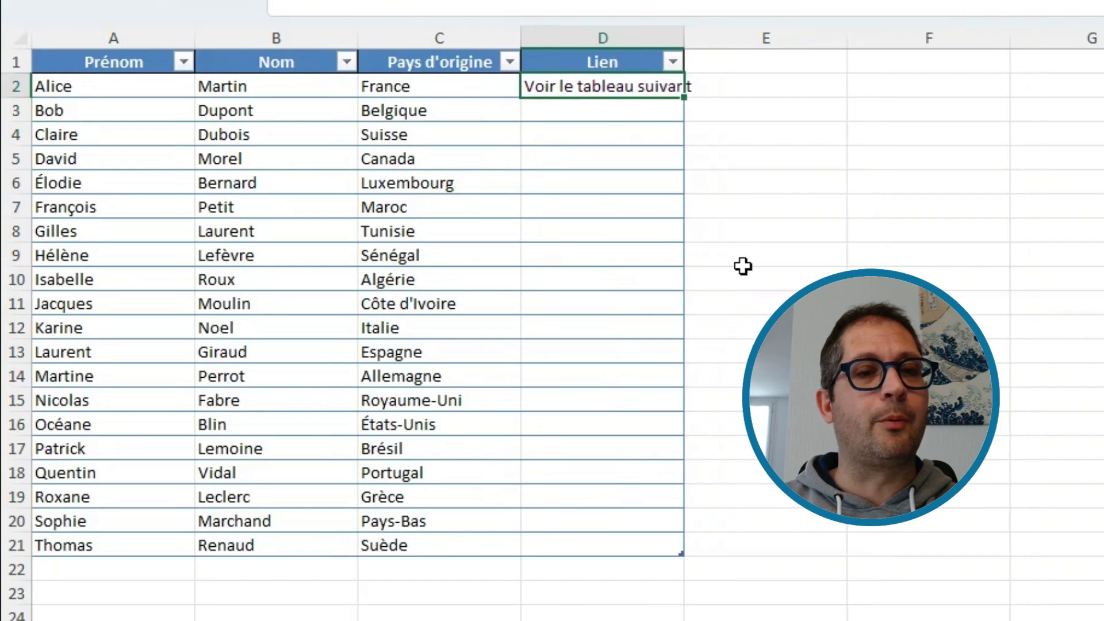
key(ctrl+z)
key(ctrl+z)
click(743, 264)
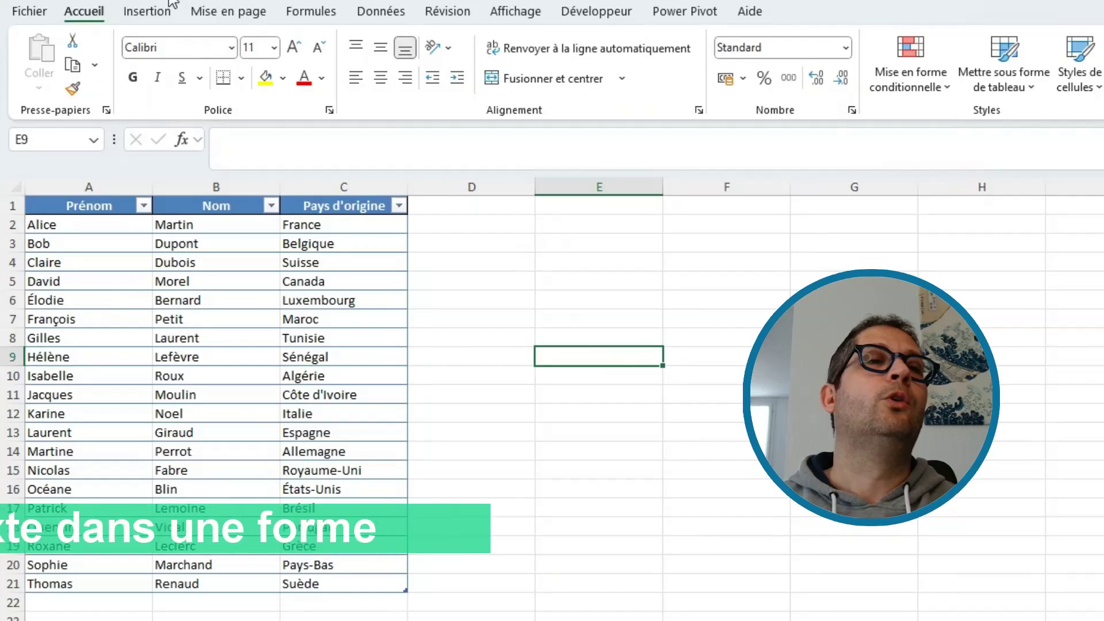
Draw a rounded rectangle beside the Interprètes table, spanning about columns D to F and rows 5 to 7.
click(151, 12)
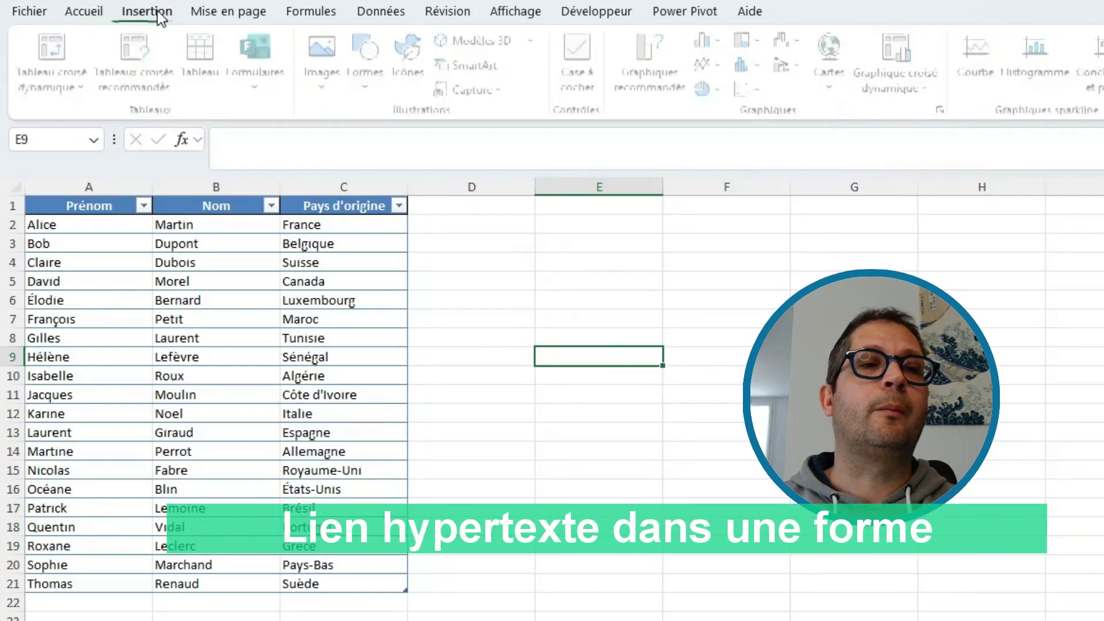
click(374, 91)
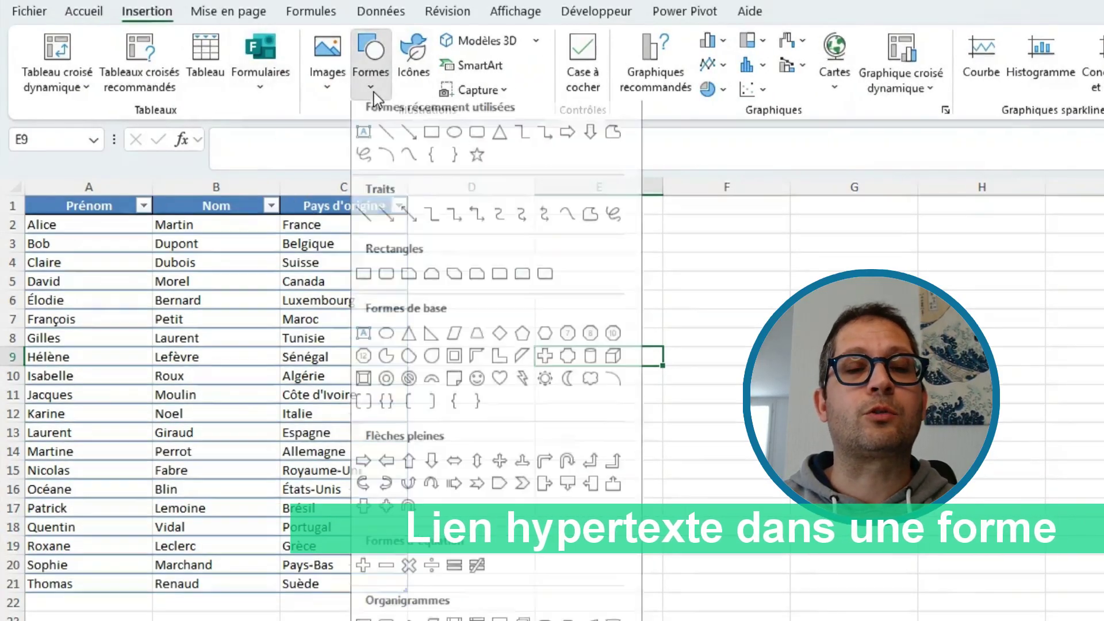
click(387, 274)
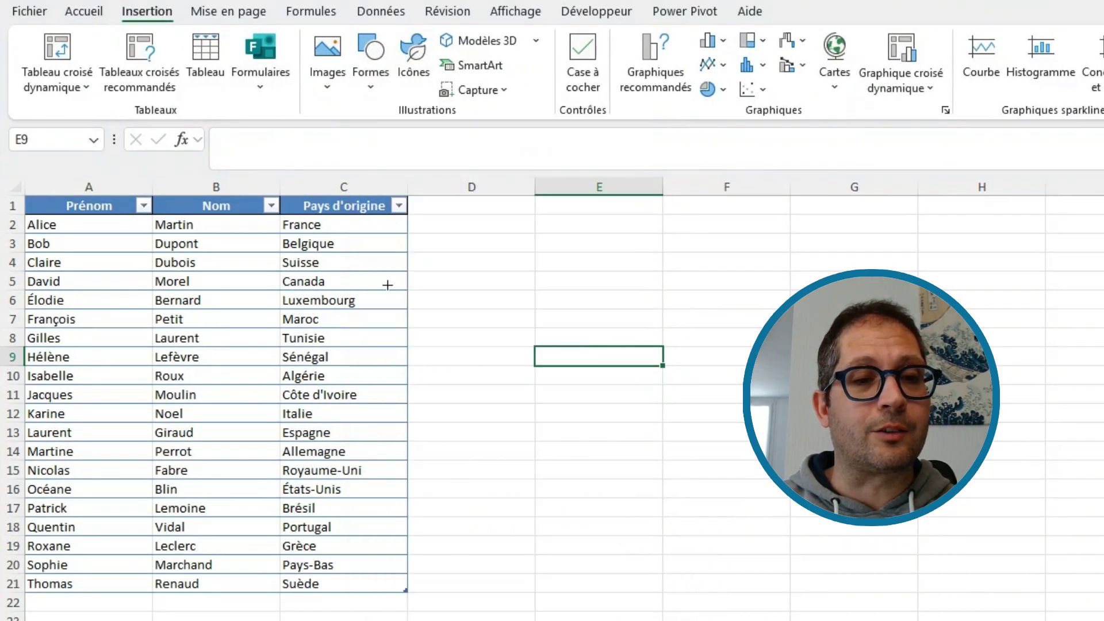
mouse_move(498, 269)
mouse_down()
mouse_move(631, 315)
mouse_move(688, 321)
mouse_up()
click(675, 387)
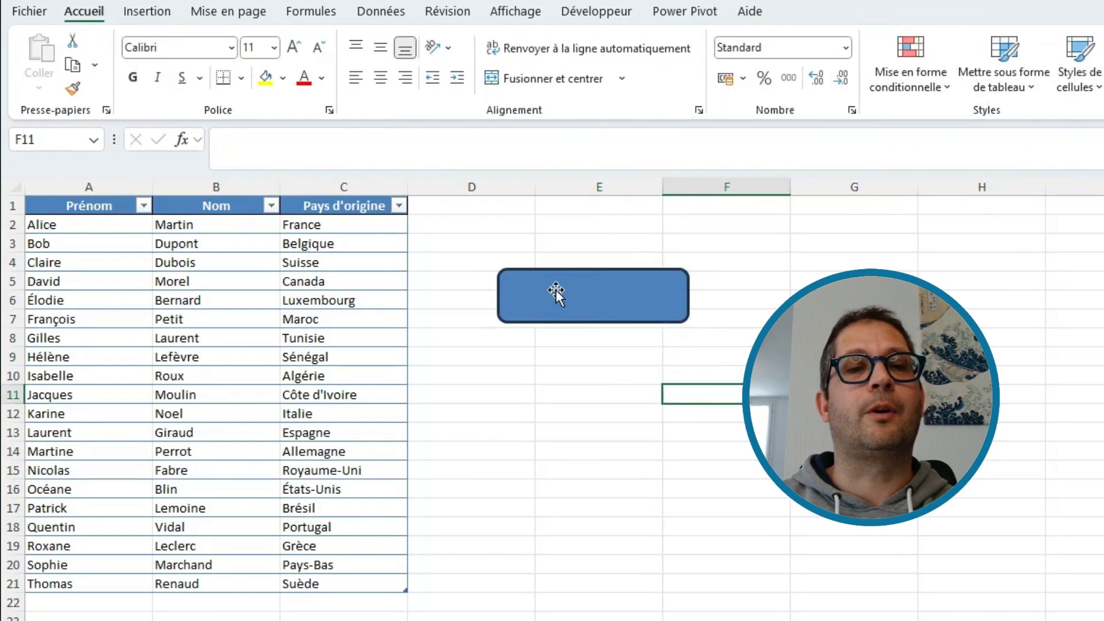
Label the rounded rectangle "Voir le tableau 1".
click(555, 288)
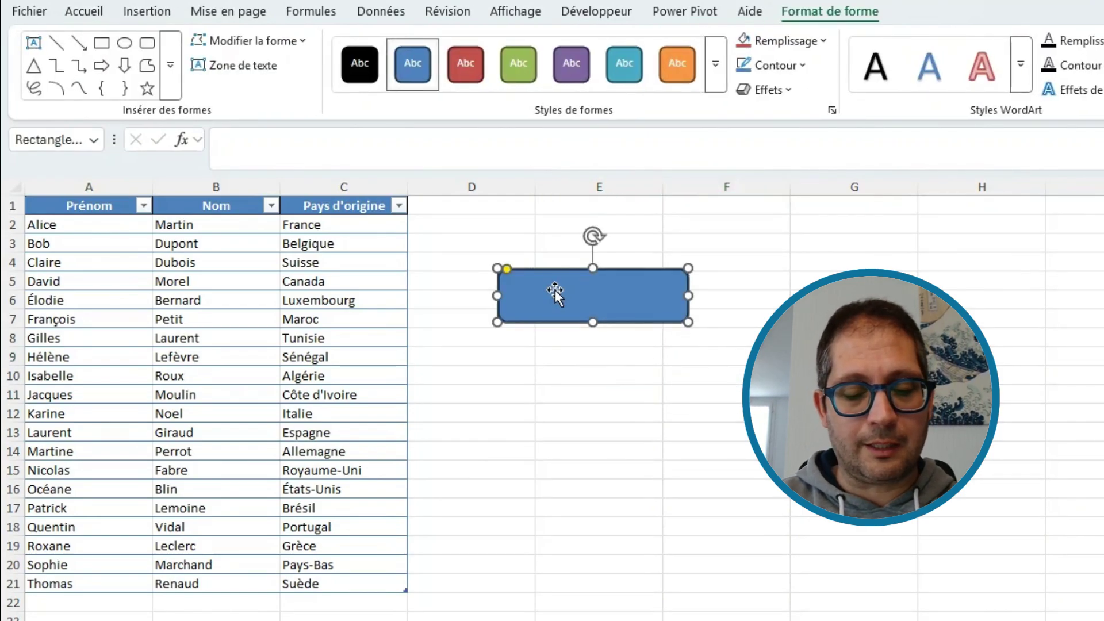
text(Voir le)
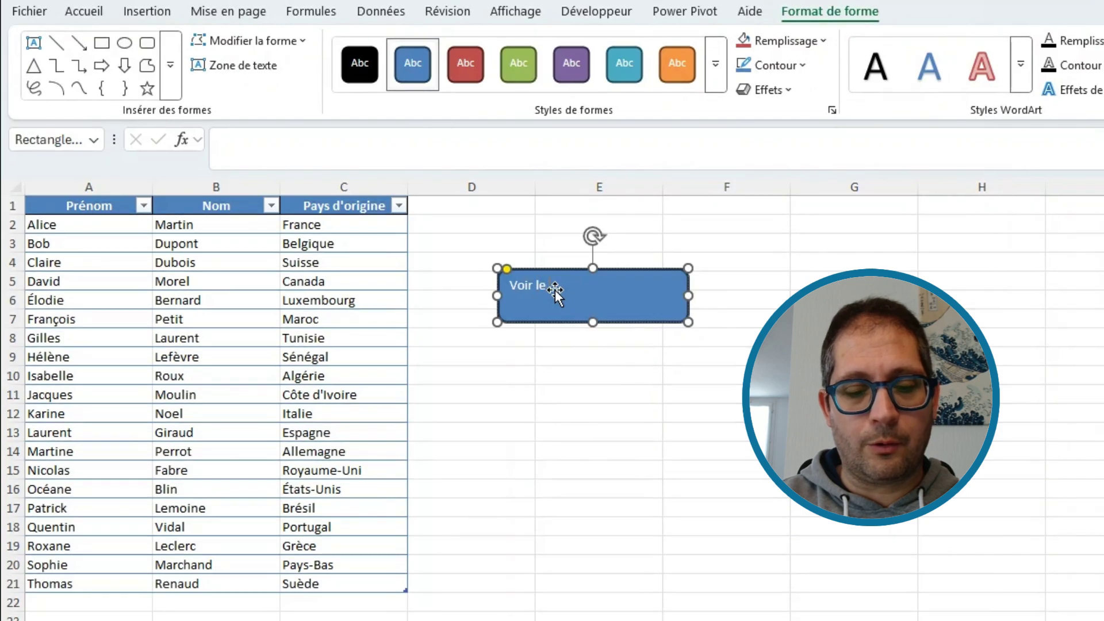
text( tableau 2)
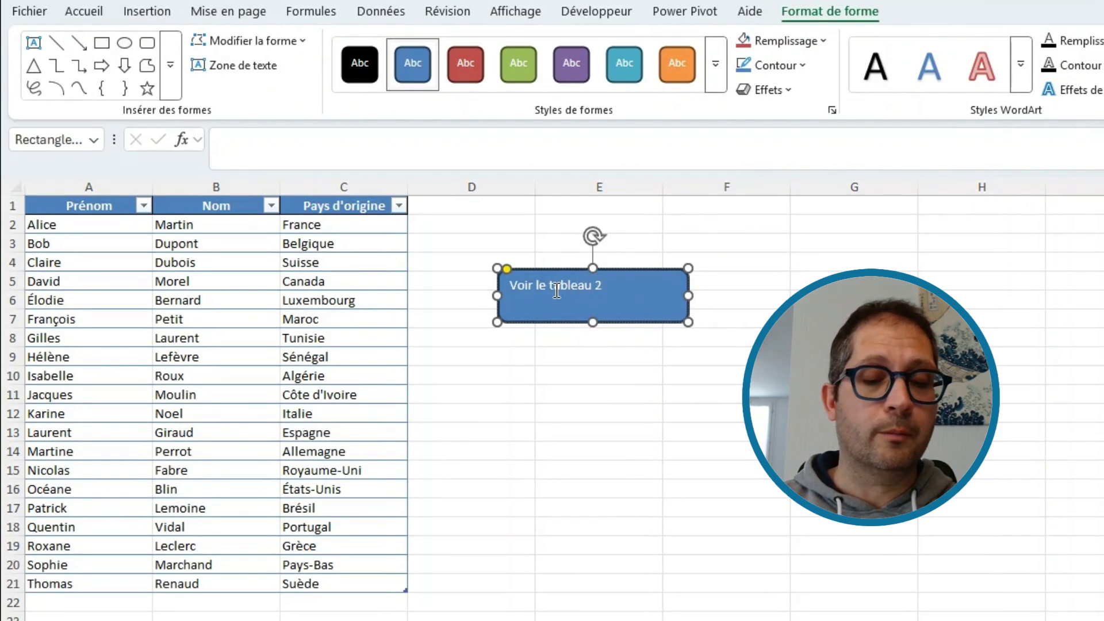
key(BackSpace)
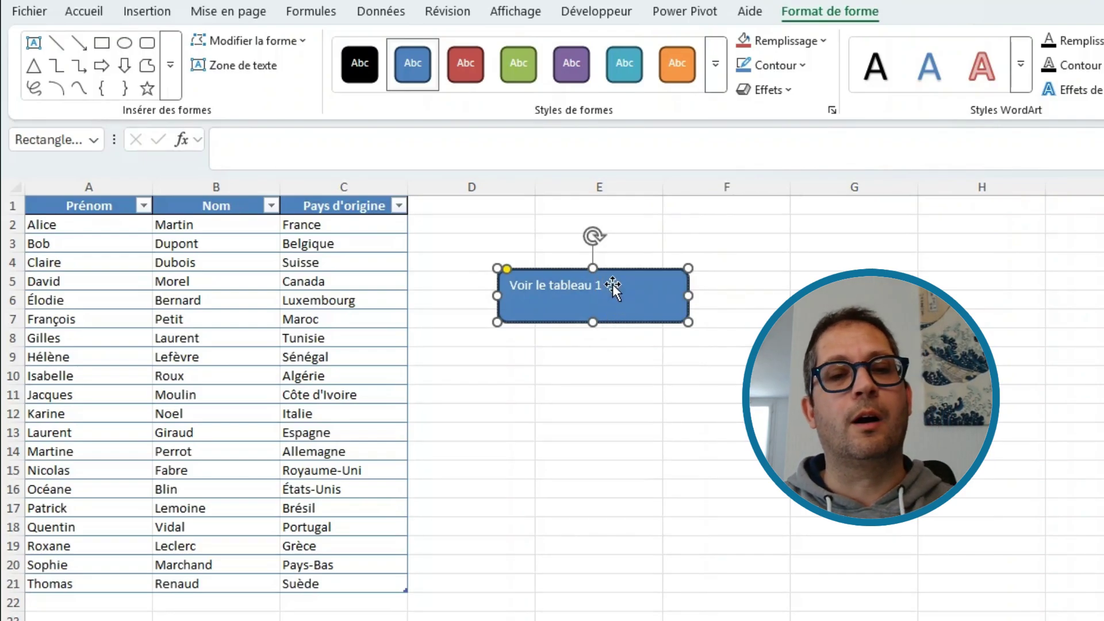
Set the font size of the rounded rectangle's label to 18.
triple_click(590, 282)
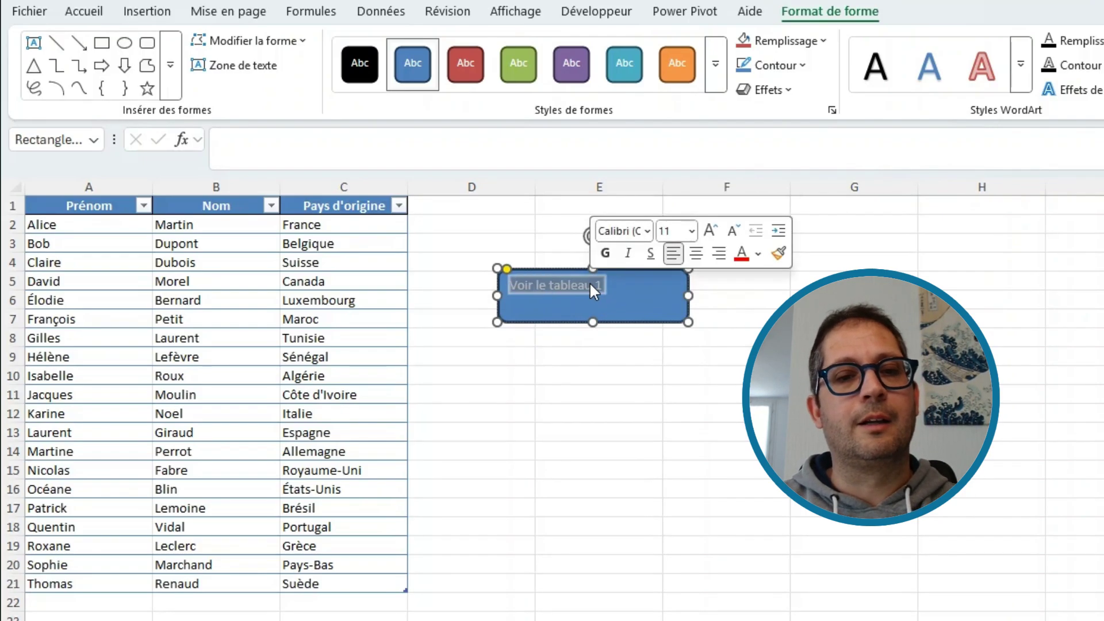
click(691, 231)
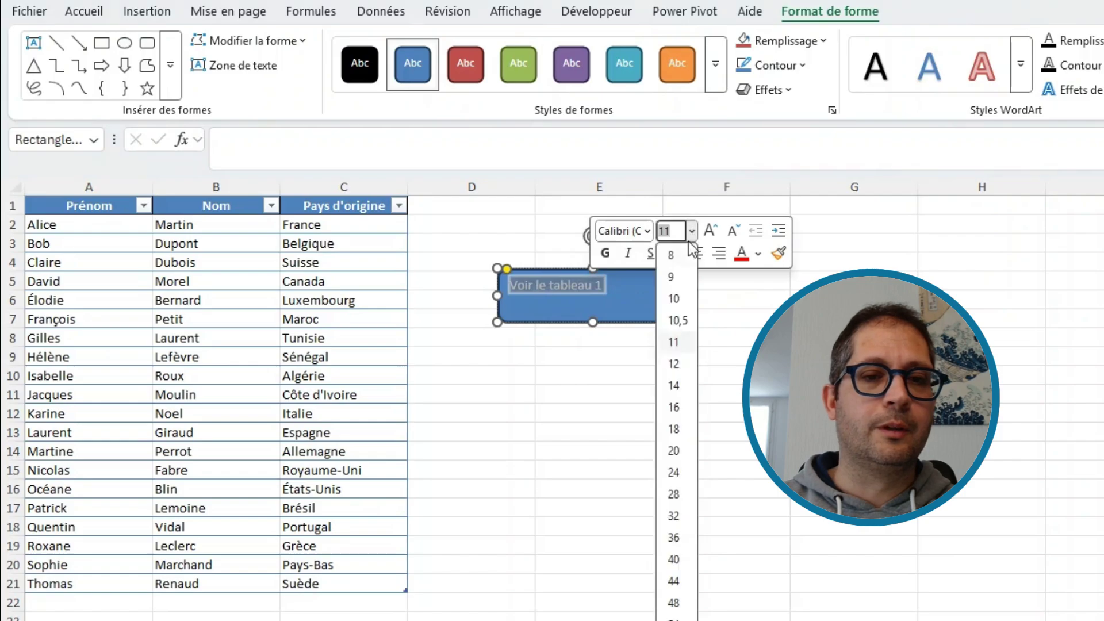
click(671, 427)
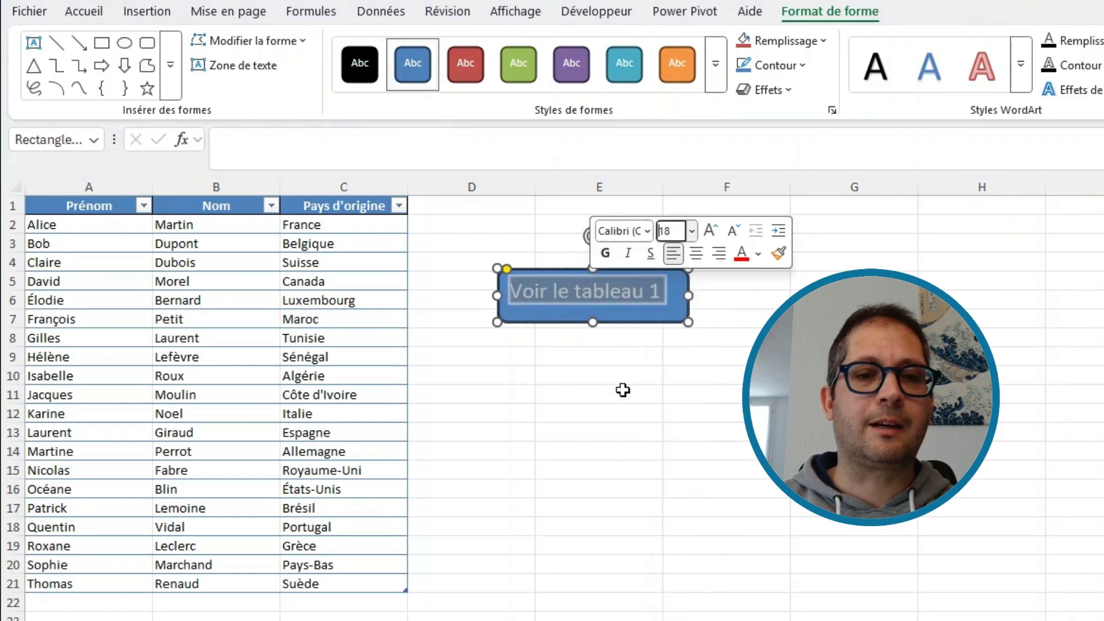
click(622, 388)
click(584, 268)
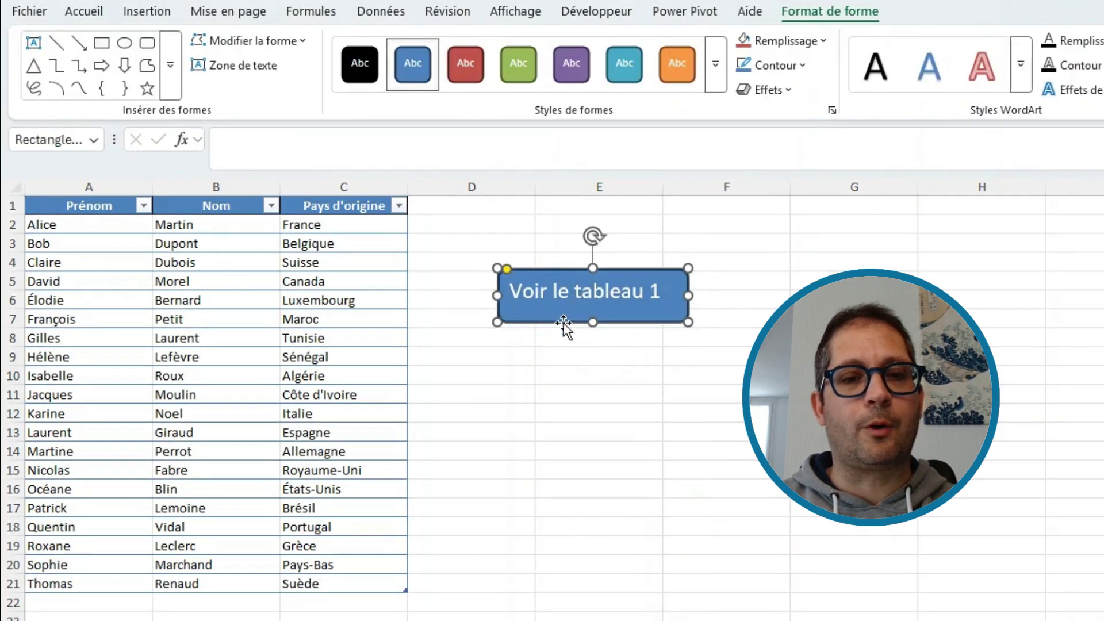
Duplicate the rounded rectangle twice below the original and relabel the copies "Voir le tableau 2" and "Voir le tableau 3".
ctrl+drag(563, 323, 557, 489)
click(661, 368)
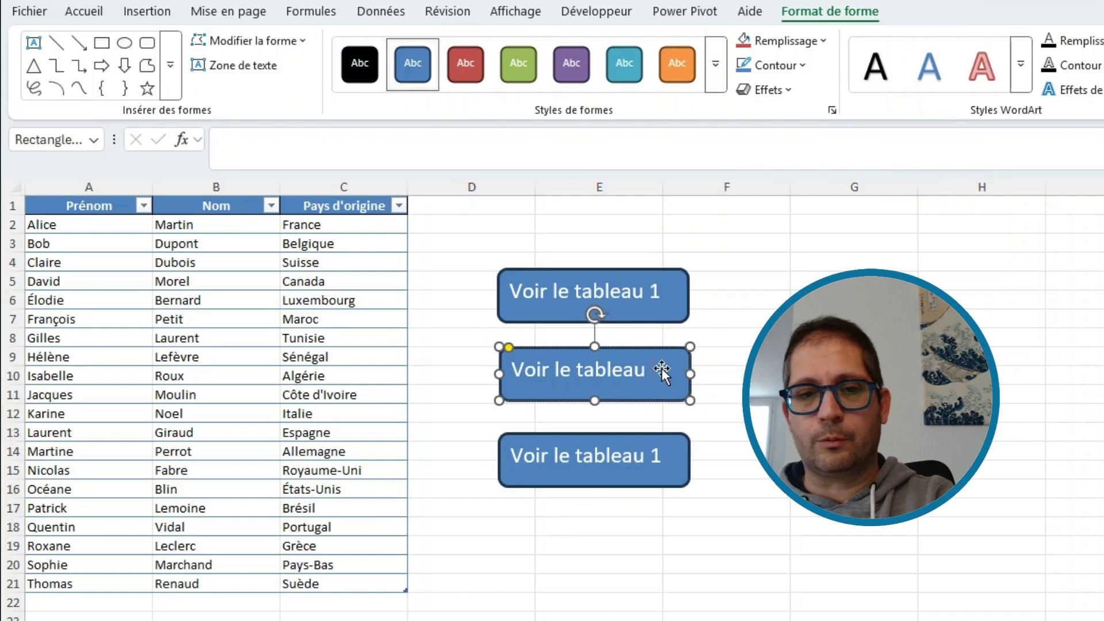
key(BackSpace)
text(2)
click(662, 451)
key(BackSpace)
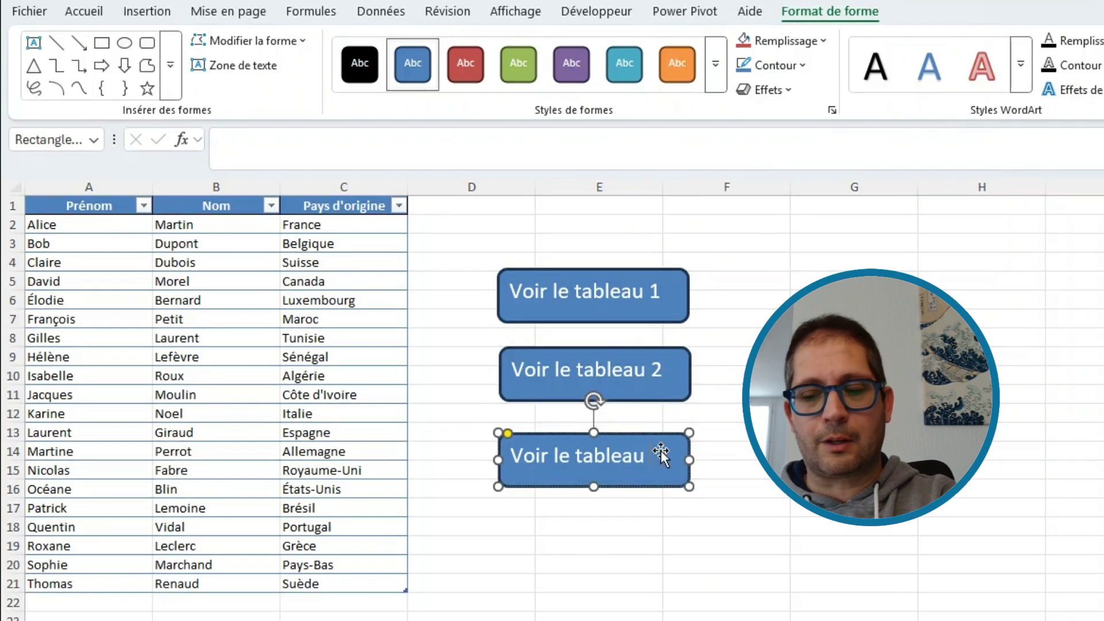
text(3)
click(622, 535)
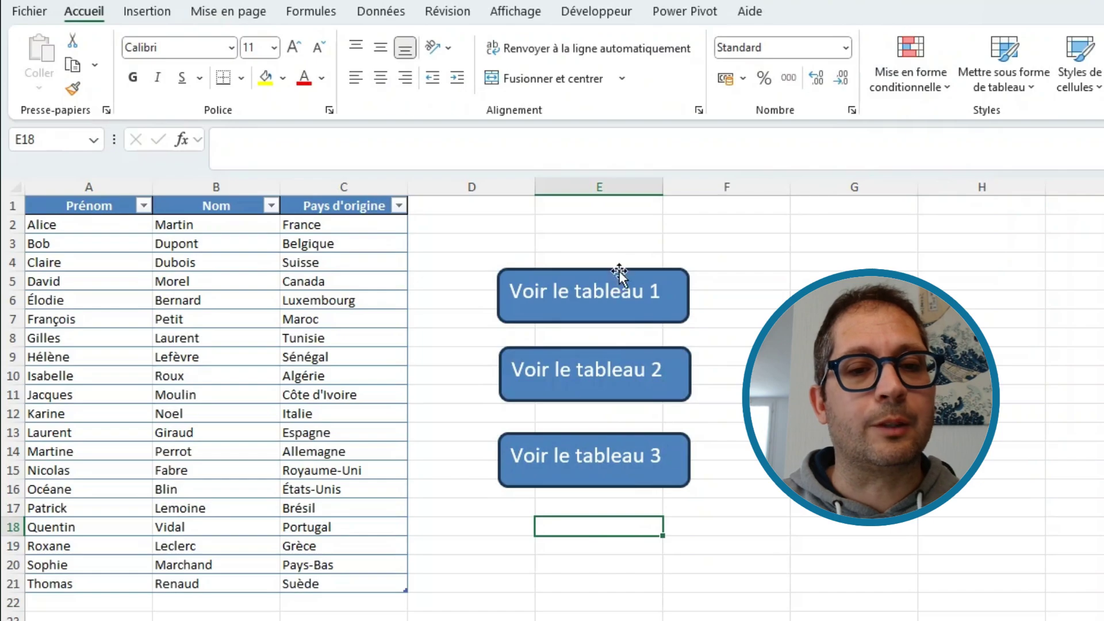
Nudge the first and third shapes so all three buttons are evenly spaced and roughly aligned.
drag(620, 271, 621, 269)
drag(572, 435, 573, 429)
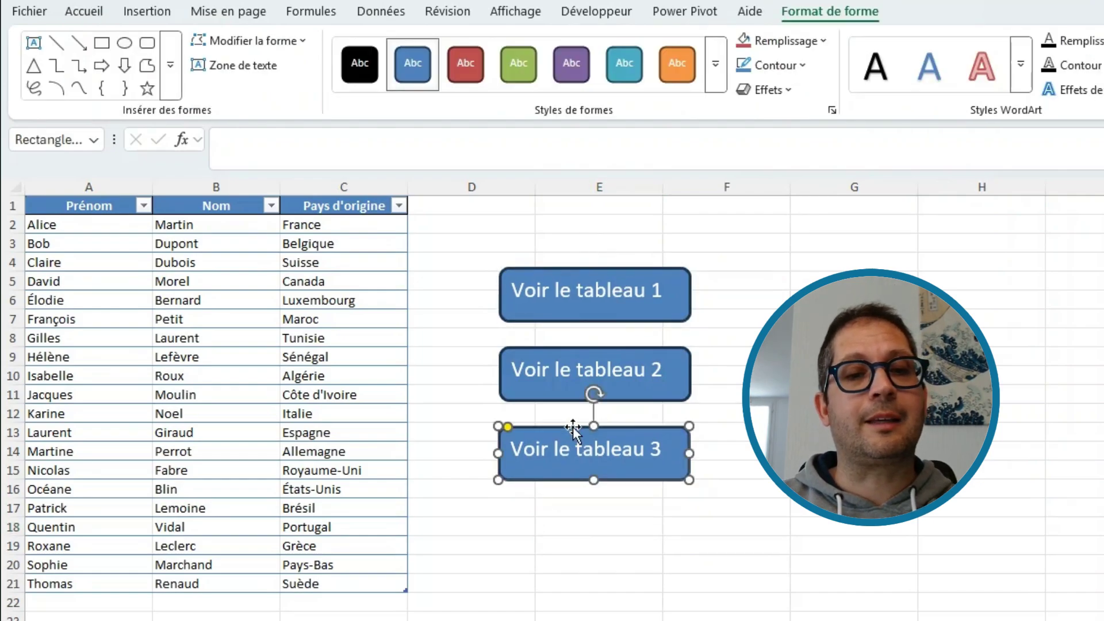
key(Escape)
click(566, 292)
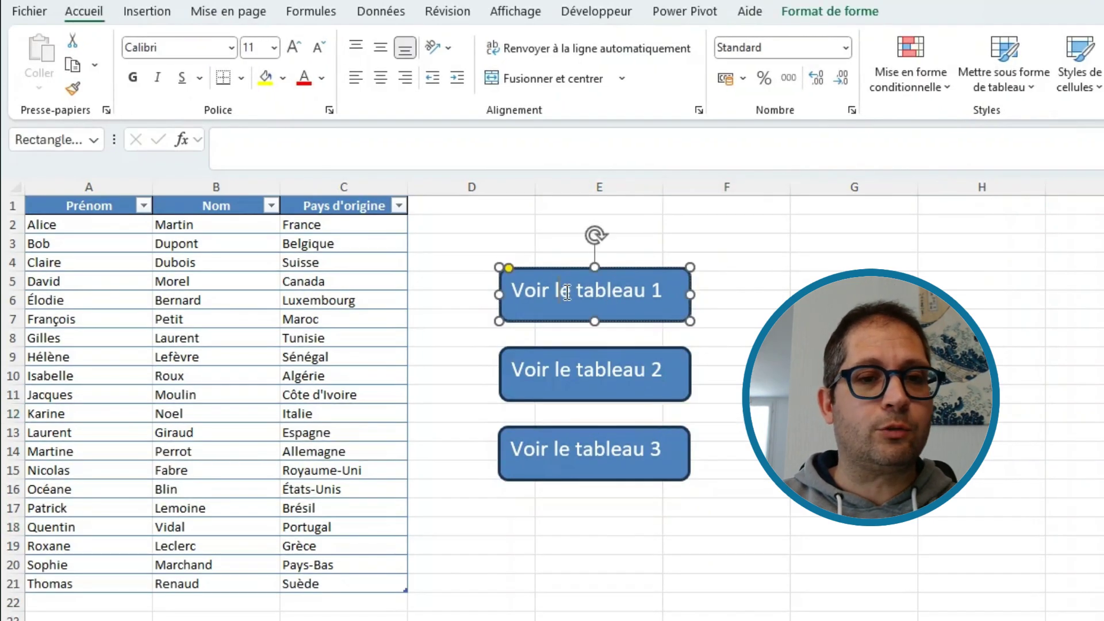
double_click(592, 297)
click(554, 296)
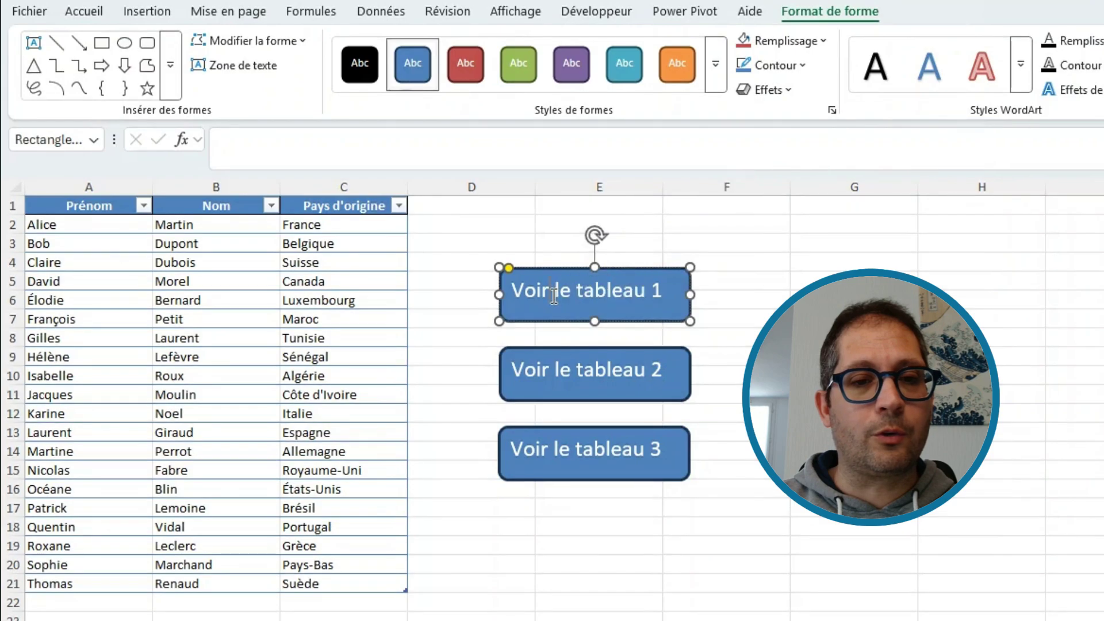
drag(554, 296, 510, 293)
click(622, 305)
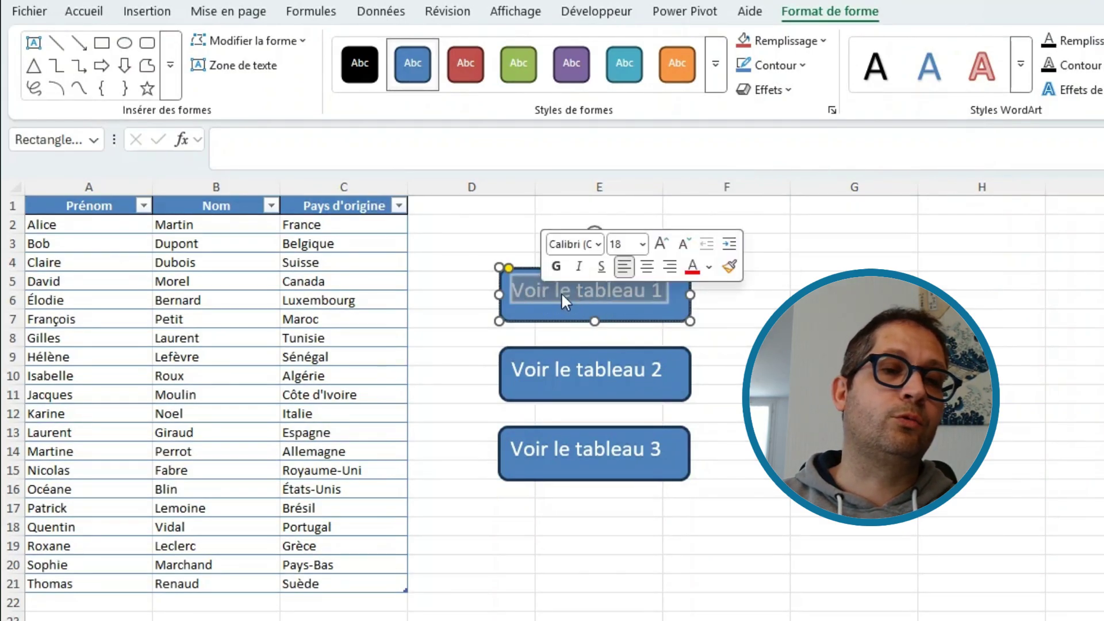
click(559, 291)
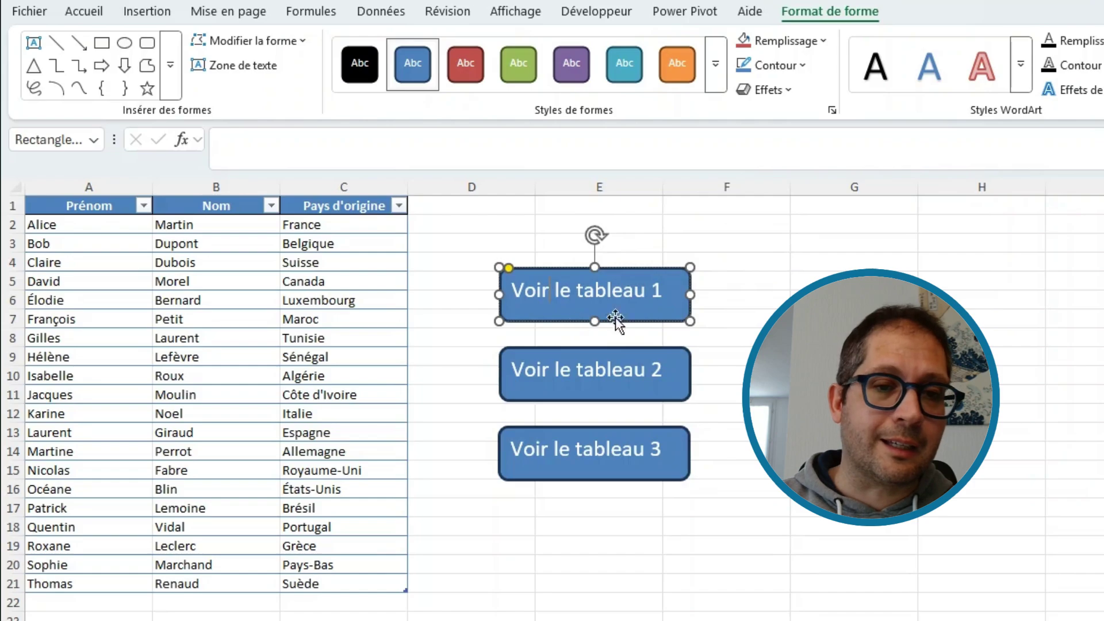
Link the "Voir le tableau 1" shape to cell A1 of the Interprètes sheet in this document.
right_click(623, 268)
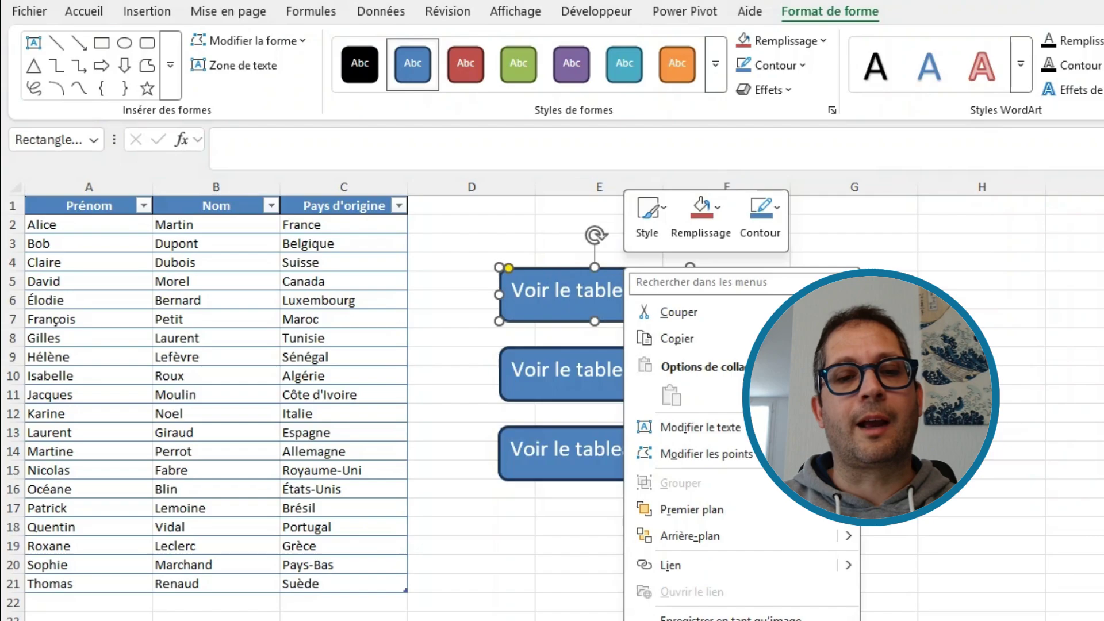
click(696, 571)
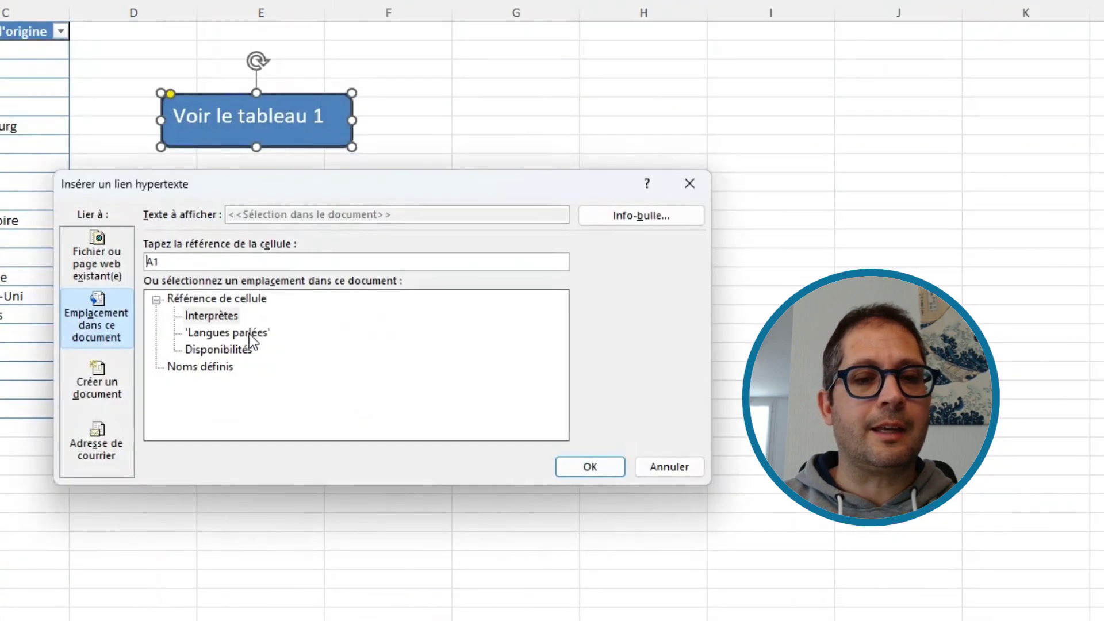
click(222, 316)
click(588, 466)
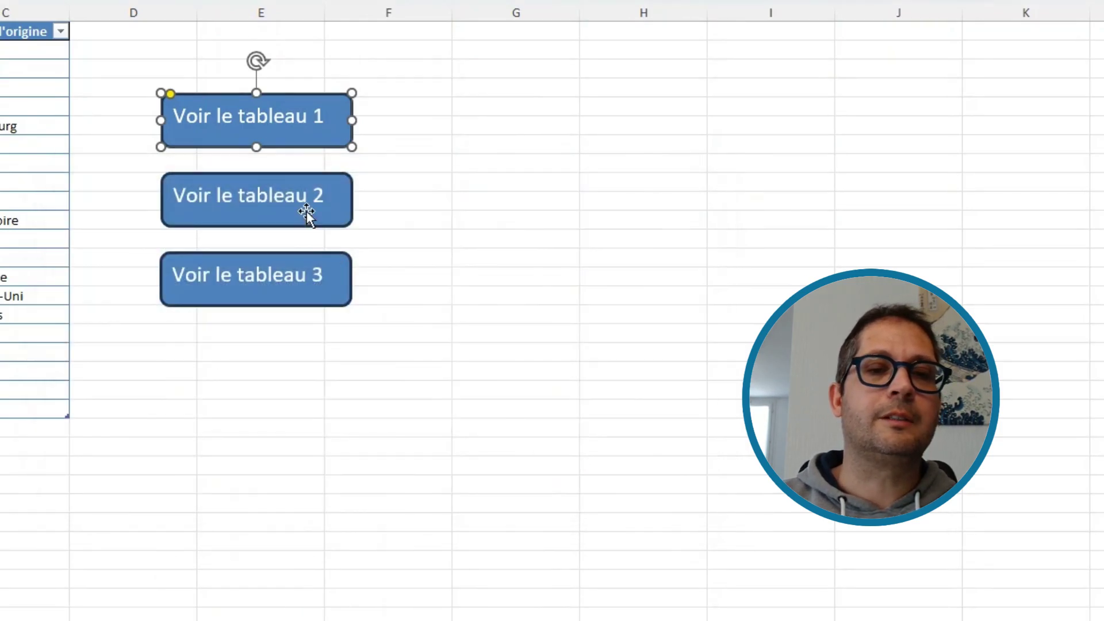
Link the "Voir le tableau 2" shape to cell A1 of the 'Langues parlées' sheet in this document.
click(300, 198)
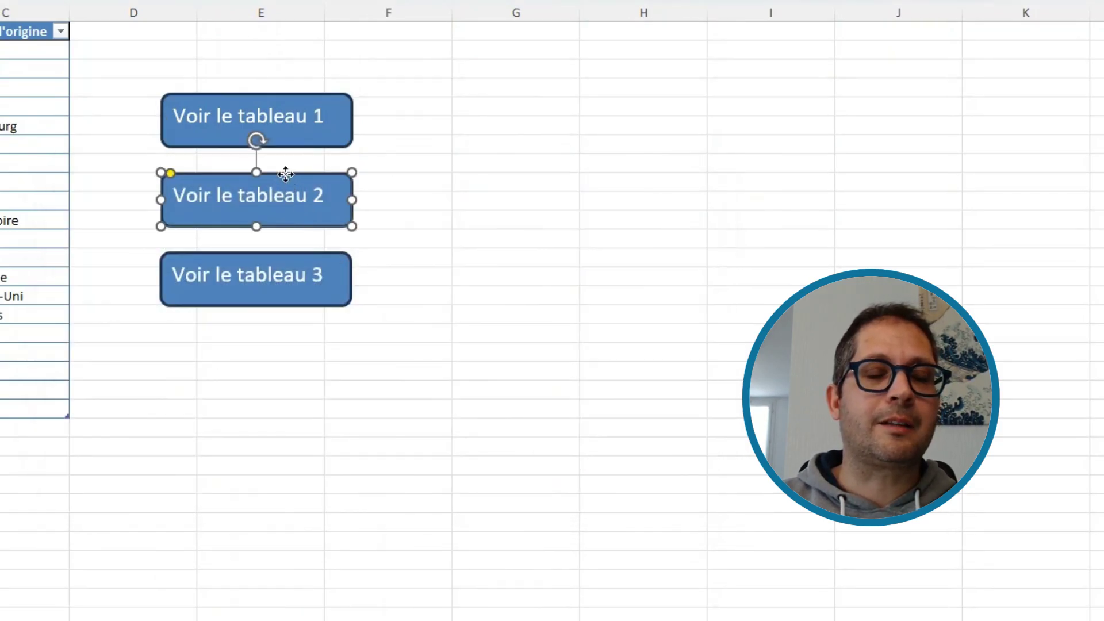
right_click(286, 174)
click(371, 472)
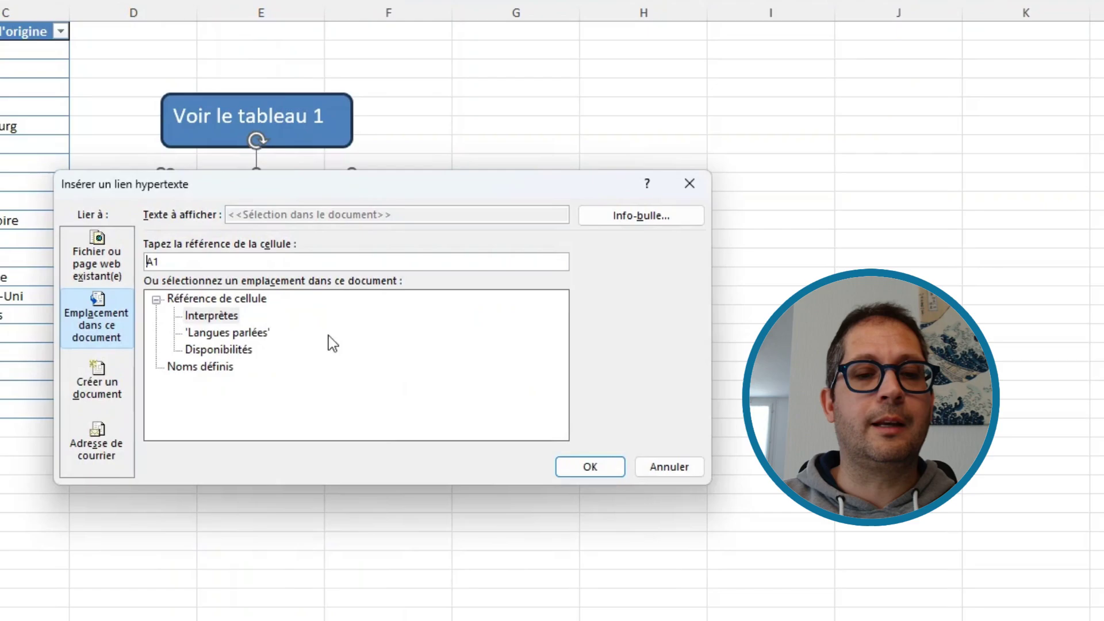
click(232, 338)
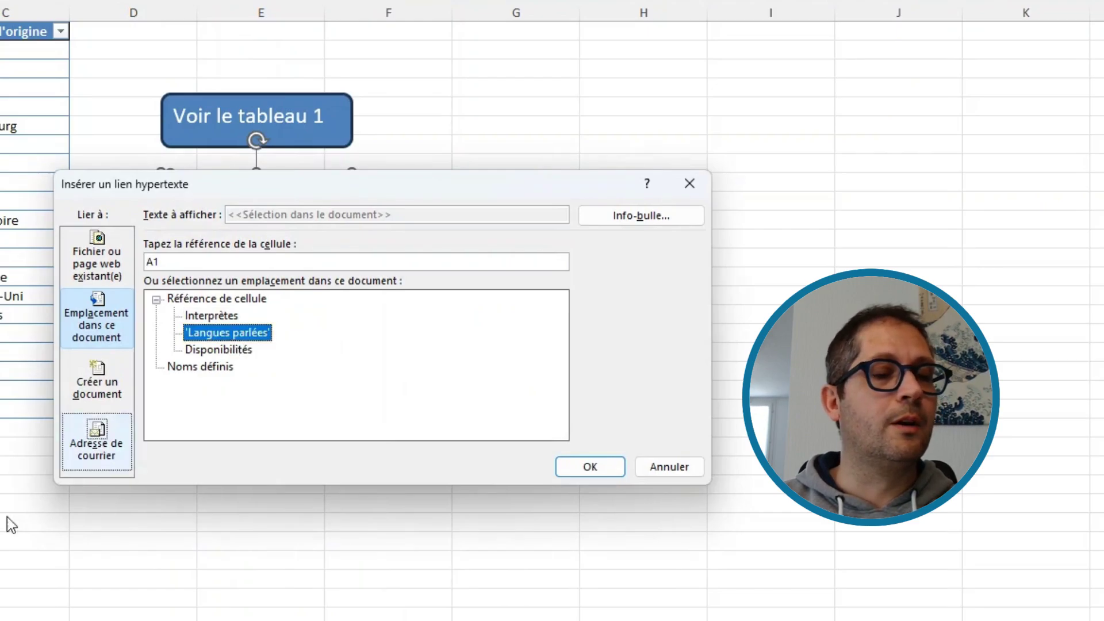
click(621, 471)
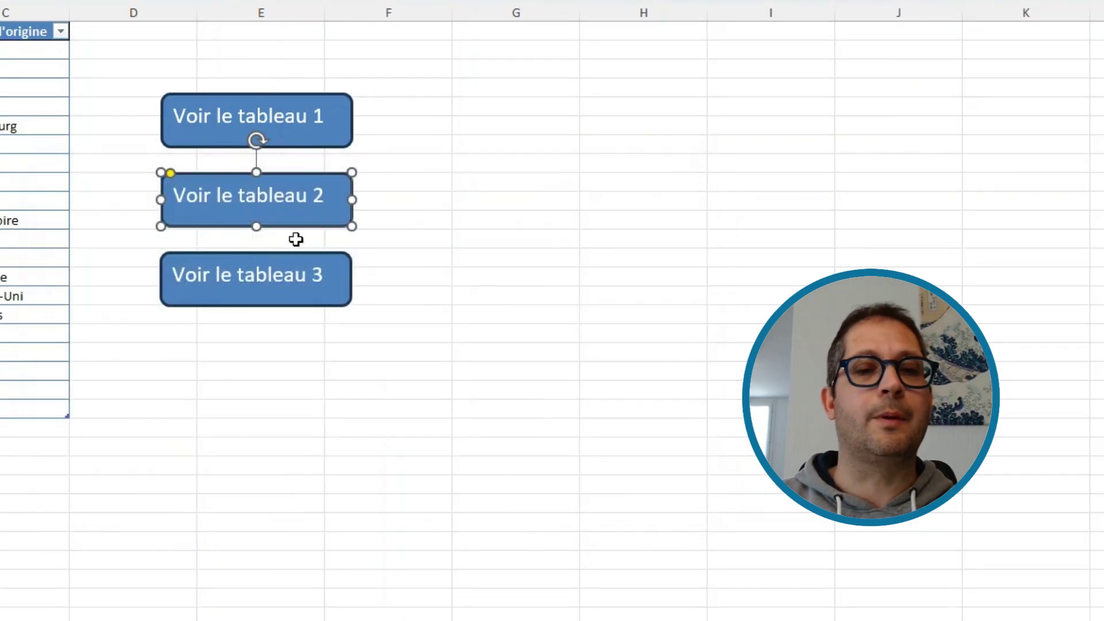
Link the "Voir le tableau 3" shape to cell A1 of the Disponibilités sheet and deselect the shape.
click(282, 256)
right_click(282, 255)
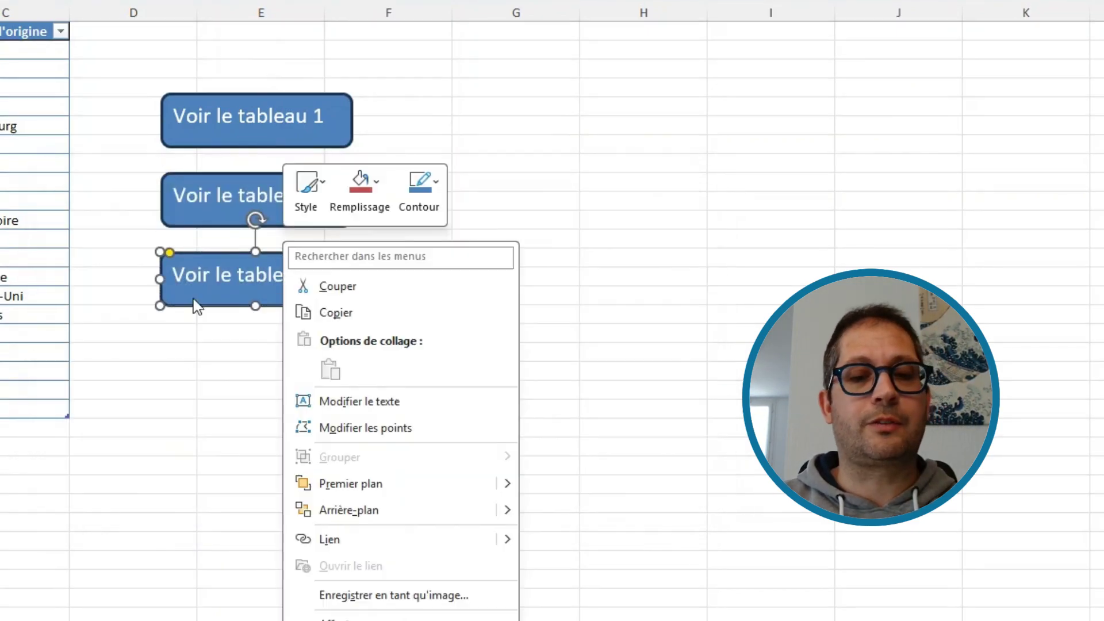
click(340, 546)
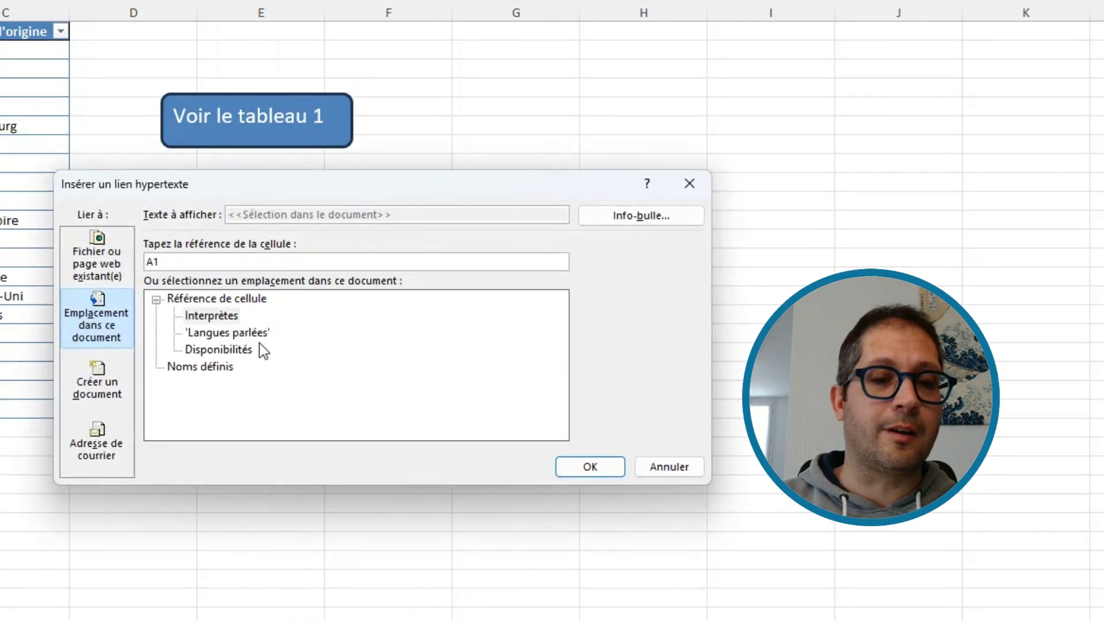
click(232, 354)
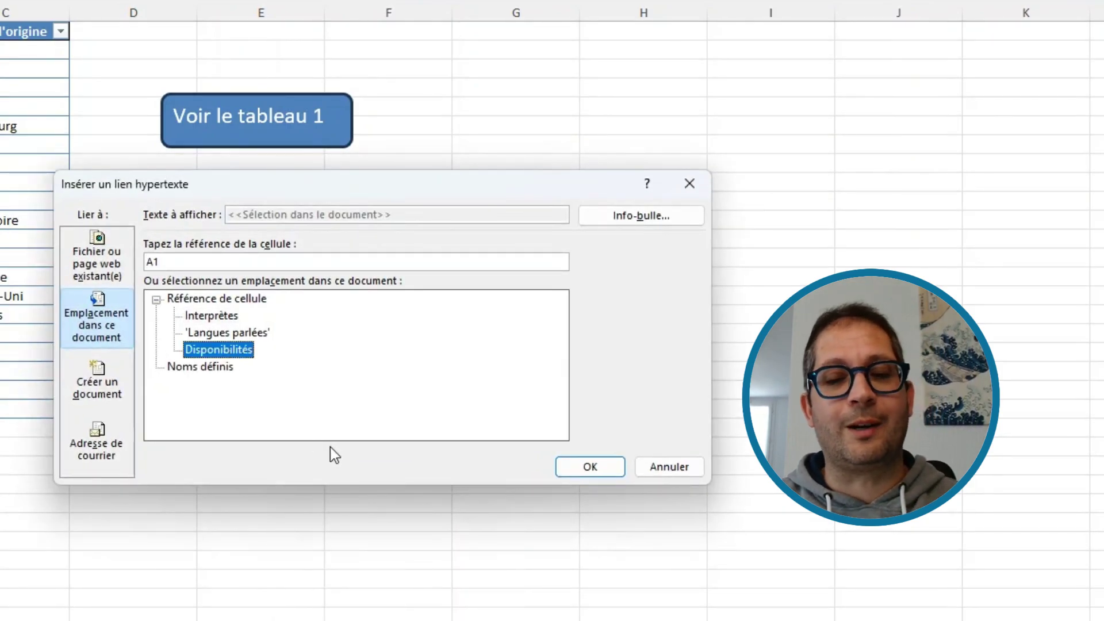
click(581, 464)
click(575, 390)
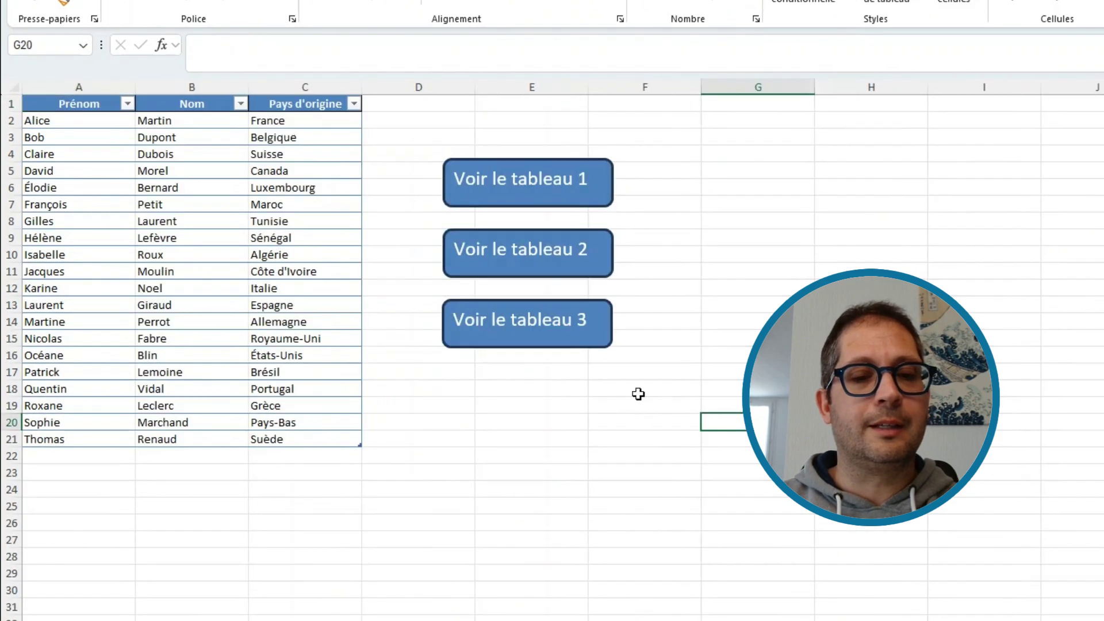
Select and copy all three "Voir le tableau" buttons on the Interprètes sheet.
click(556, 334)
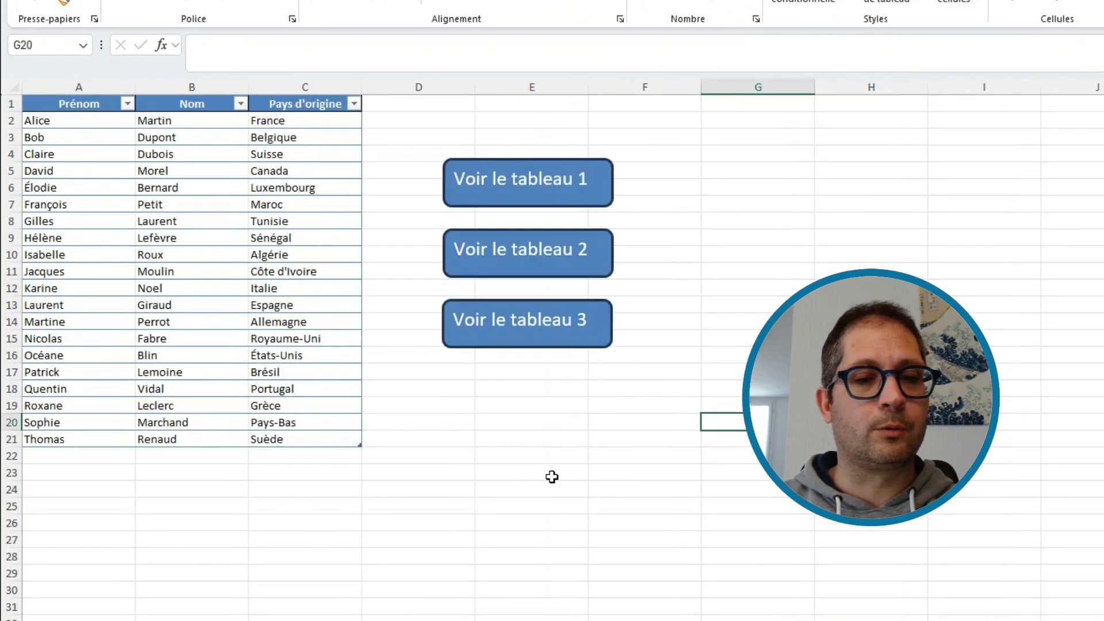
click(669, 437)
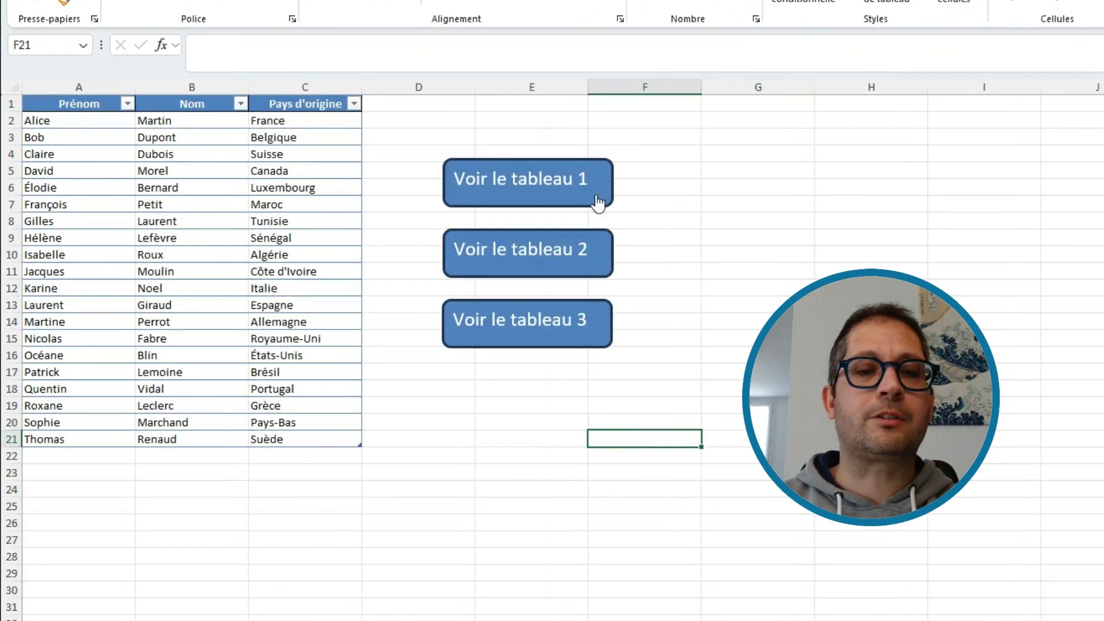
ctrl+click(570, 163)
ctrl+click(557, 233)
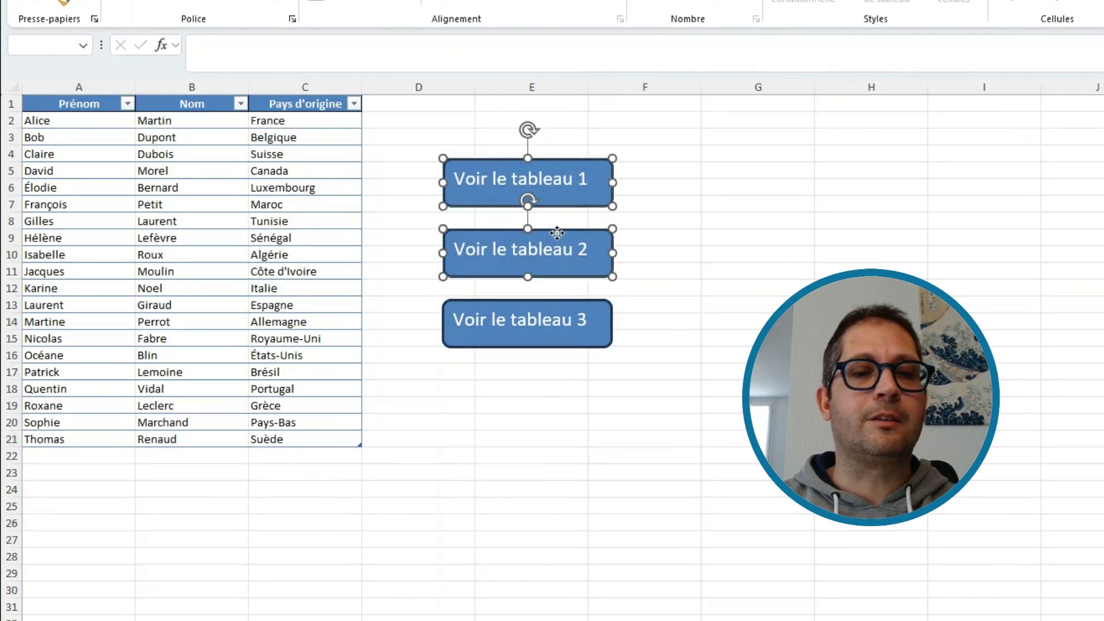
ctrl+click(548, 304)
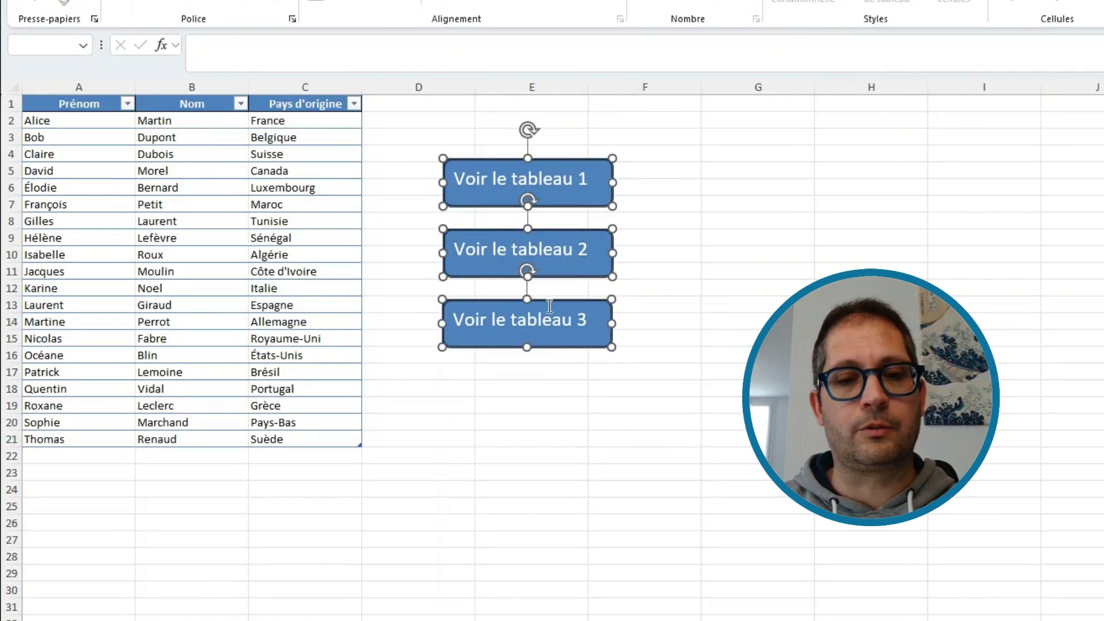
Paste the three buttons on the Langues parlées sheet and move them beside the table, over columns D to F.
click(387, 620)
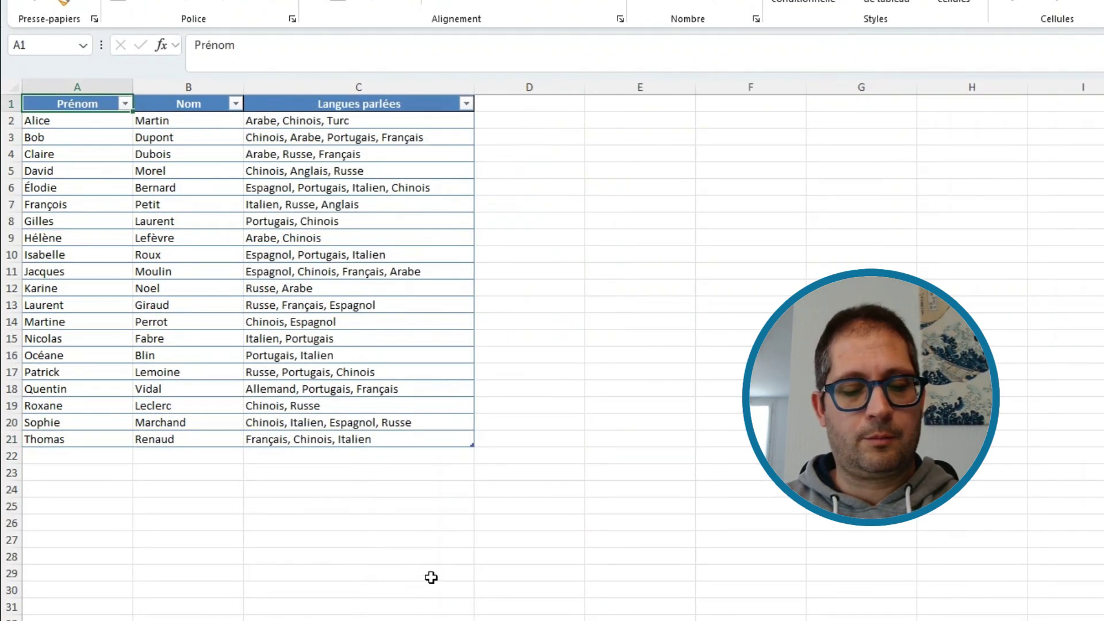
key(ctrl+v)
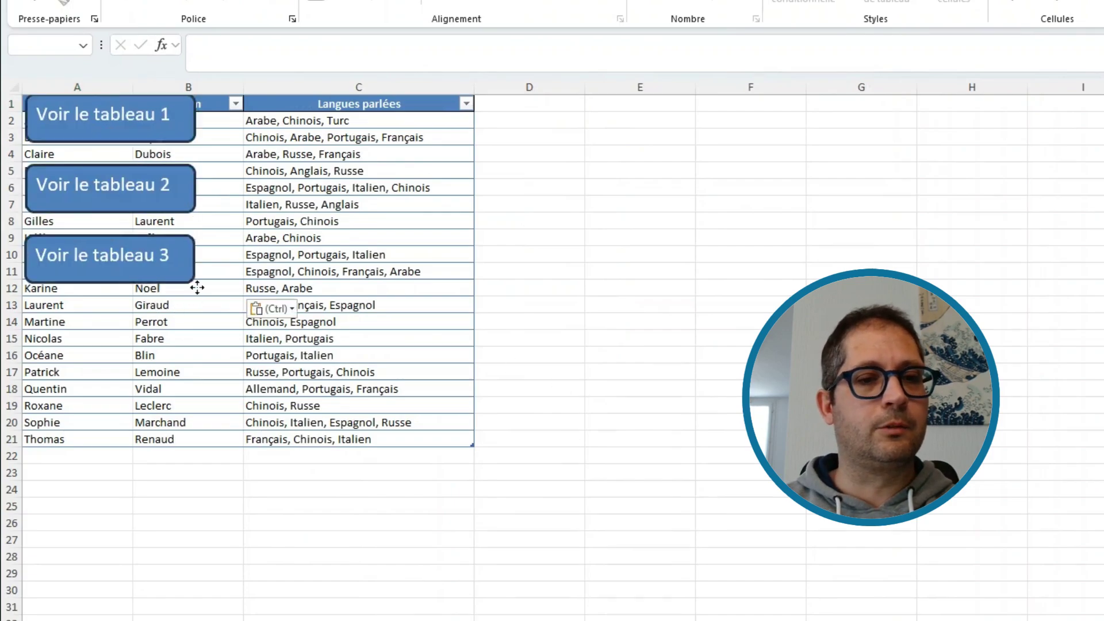
drag(197, 287, 660, 335)
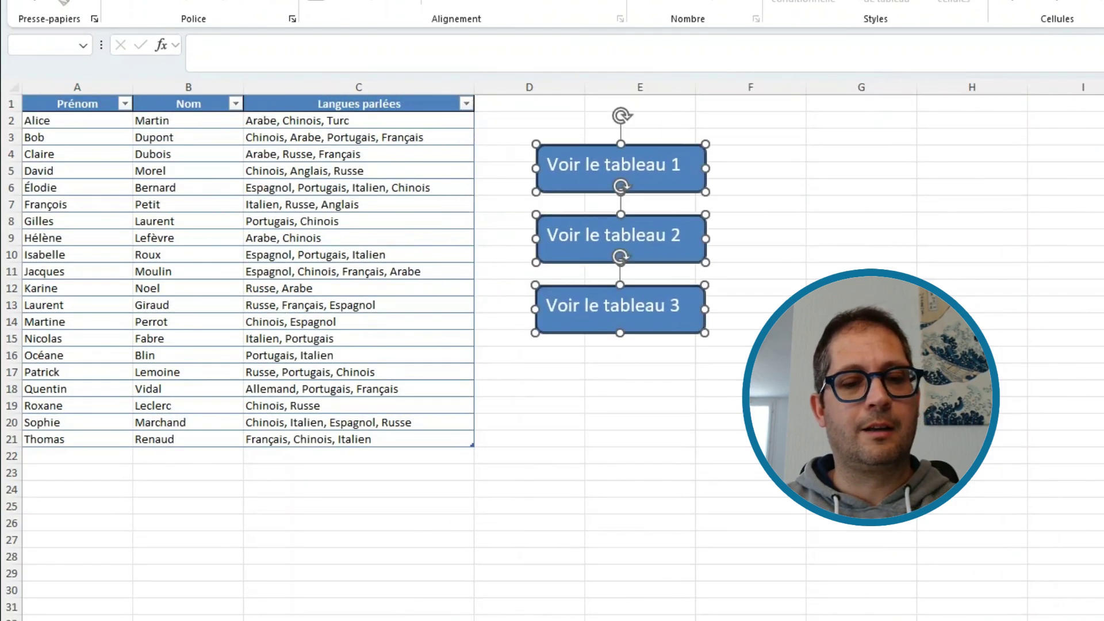
Paste the three buttons on the Disponibilités sheet, move them beside the table over columns D to F, and deselect them.
click(400, 620)
key(ctrl+v)
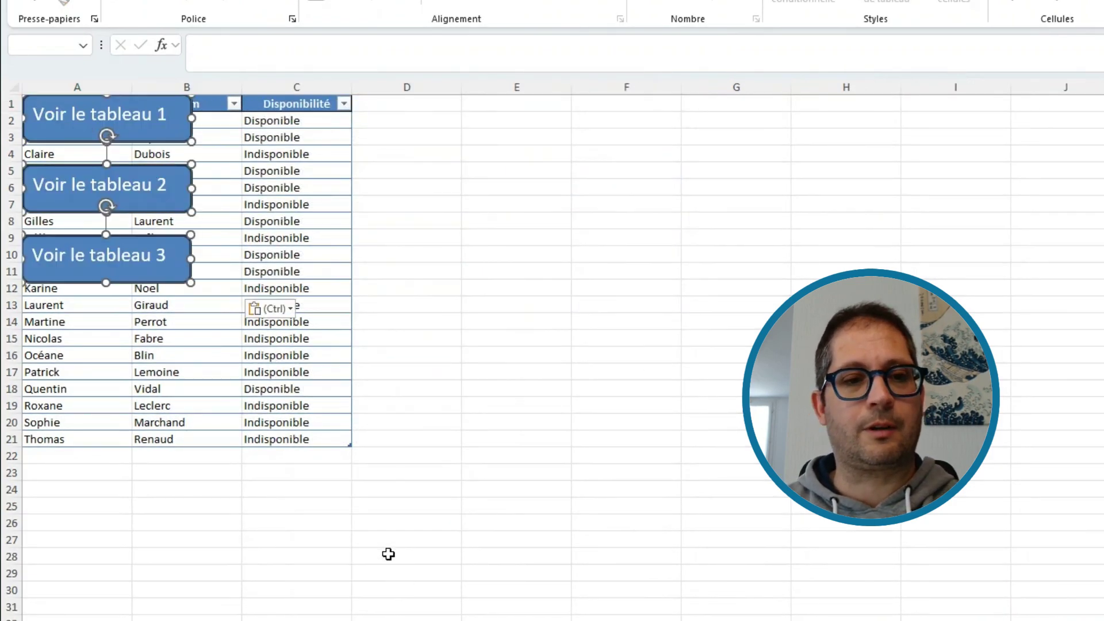
drag(144, 285, 547, 320)
click(537, 441)
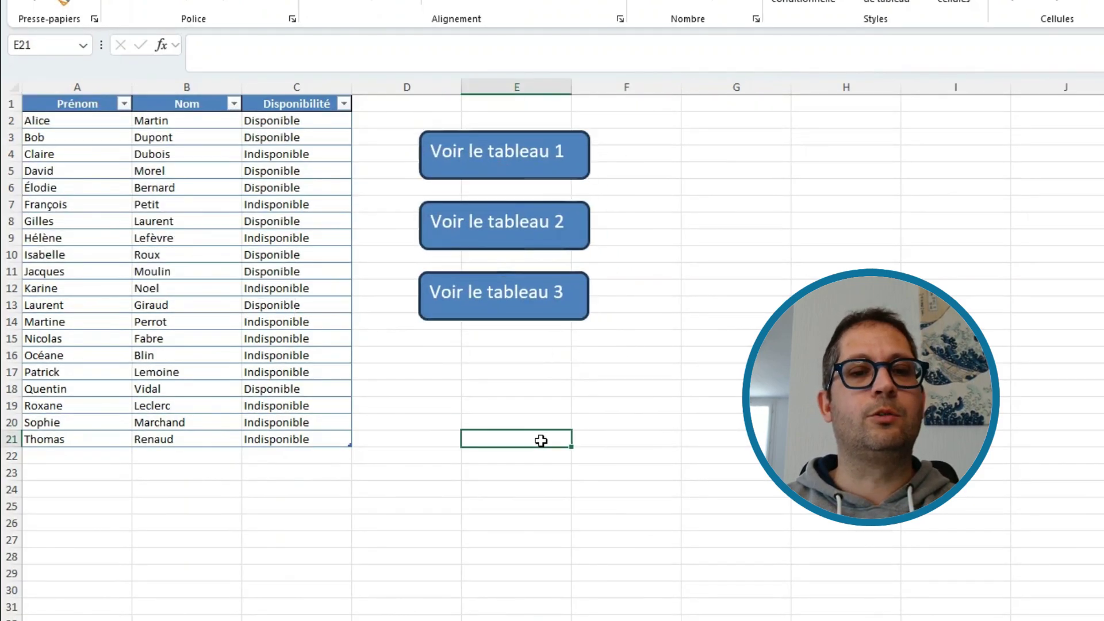
Test the linked buttons by jumping back and forth between the Interprètes, Langues parlées and Disponibilités sheets.
click(551, 157)
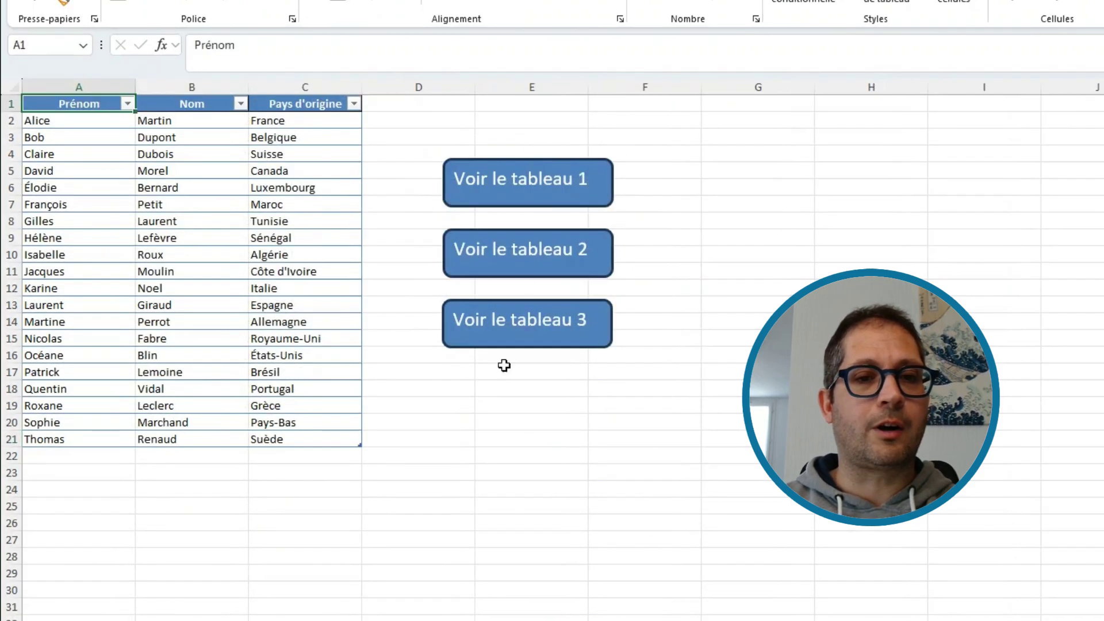
click(517, 253)
click(635, 323)
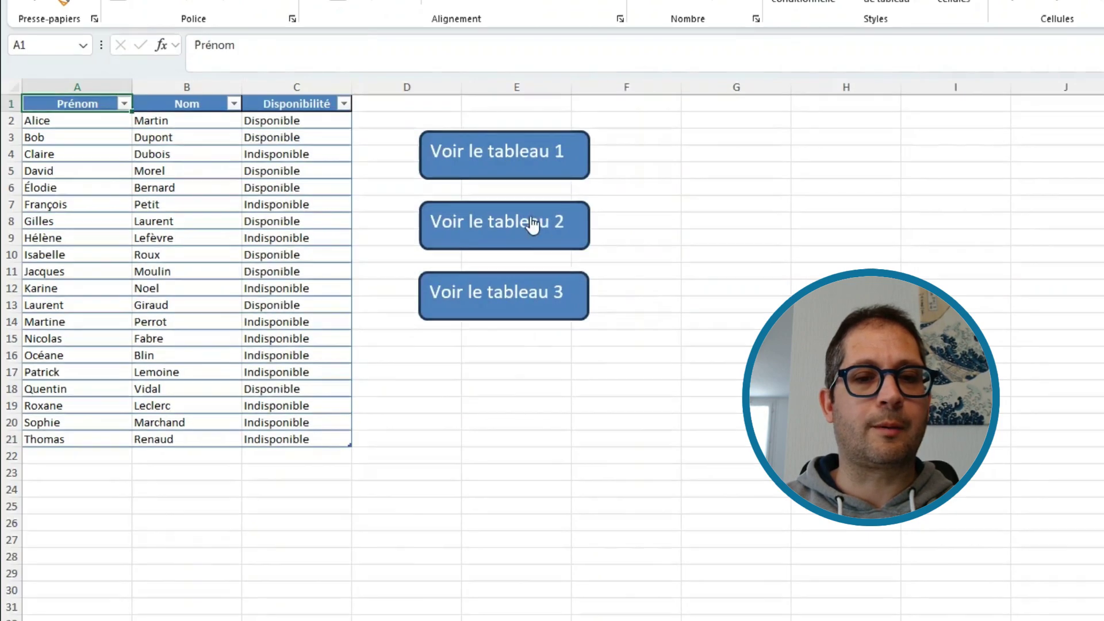
click(533, 225)
click(608, 170)
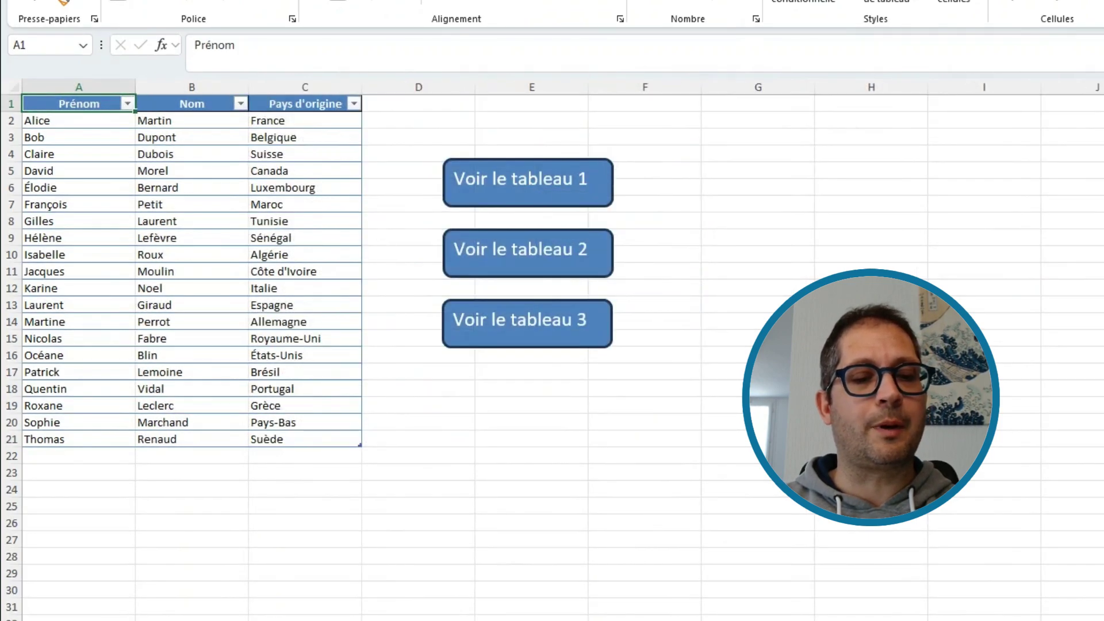
click(519, 262)
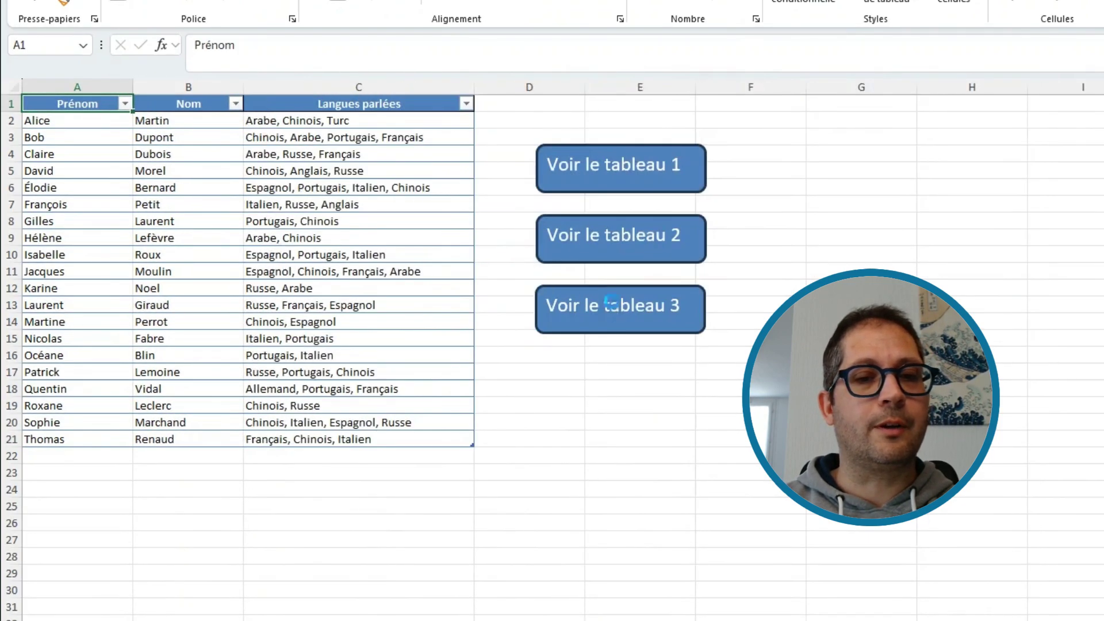
click(616, 306)
click(538, 162)
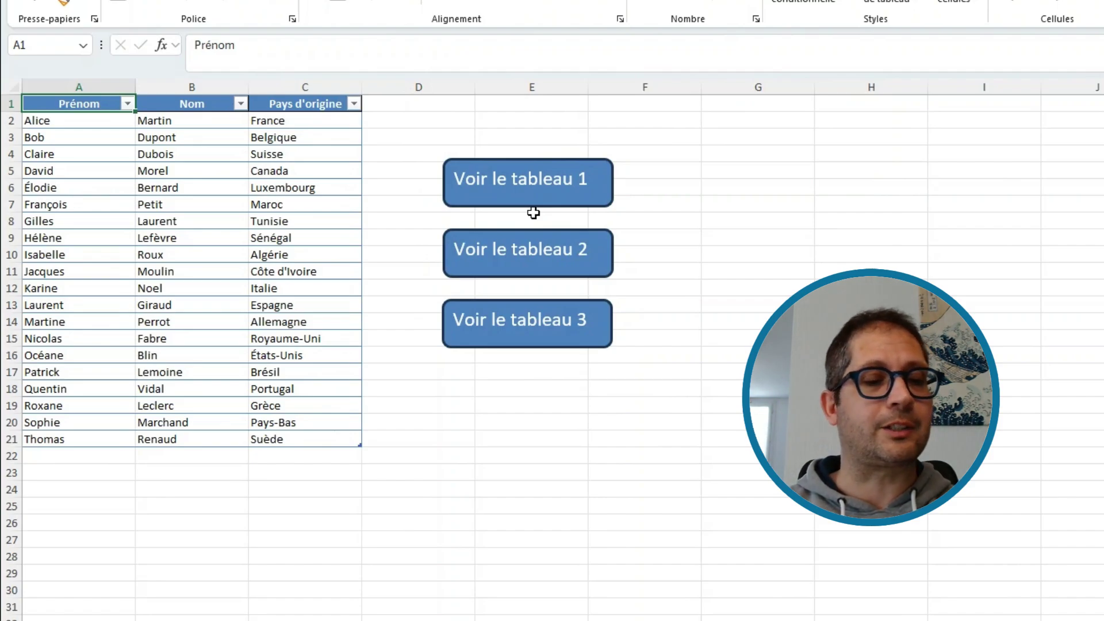
Review the hyperlink settings of the "Voir le tableau 3" button on the Interprètes sheet, keep them unchanged, and deselect the shape.
click(523, 404)
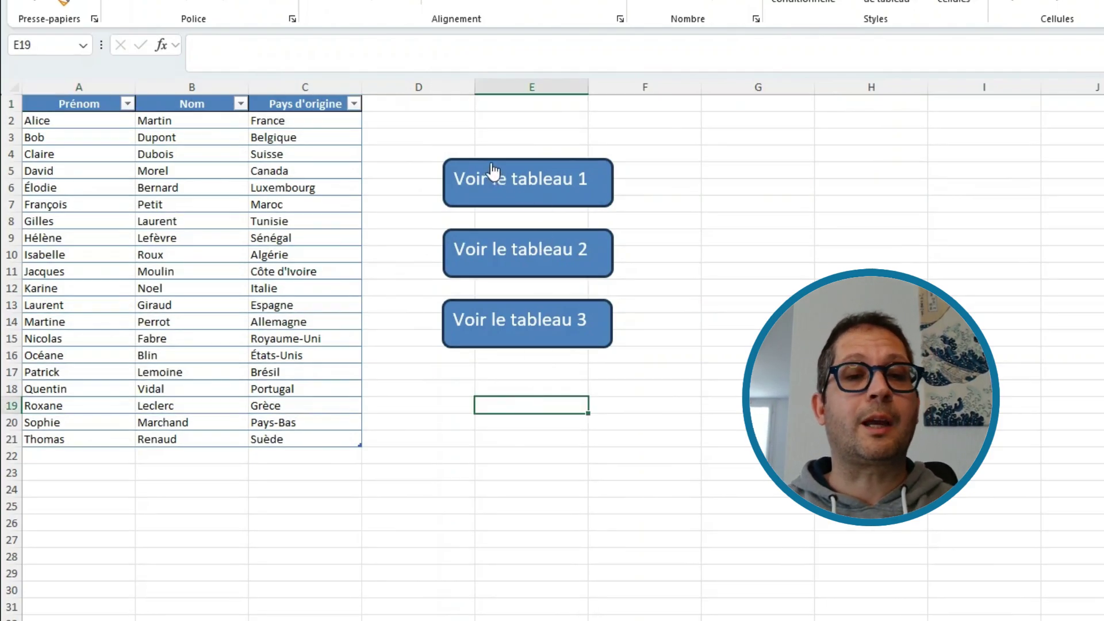
click(526, 314)
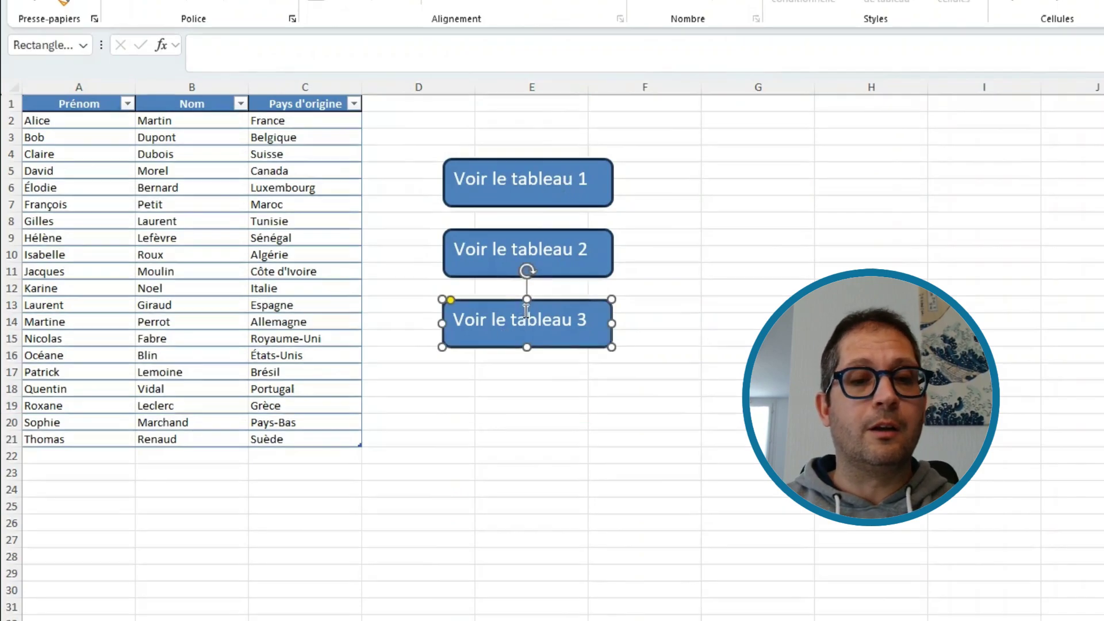
right_click(498, 303)
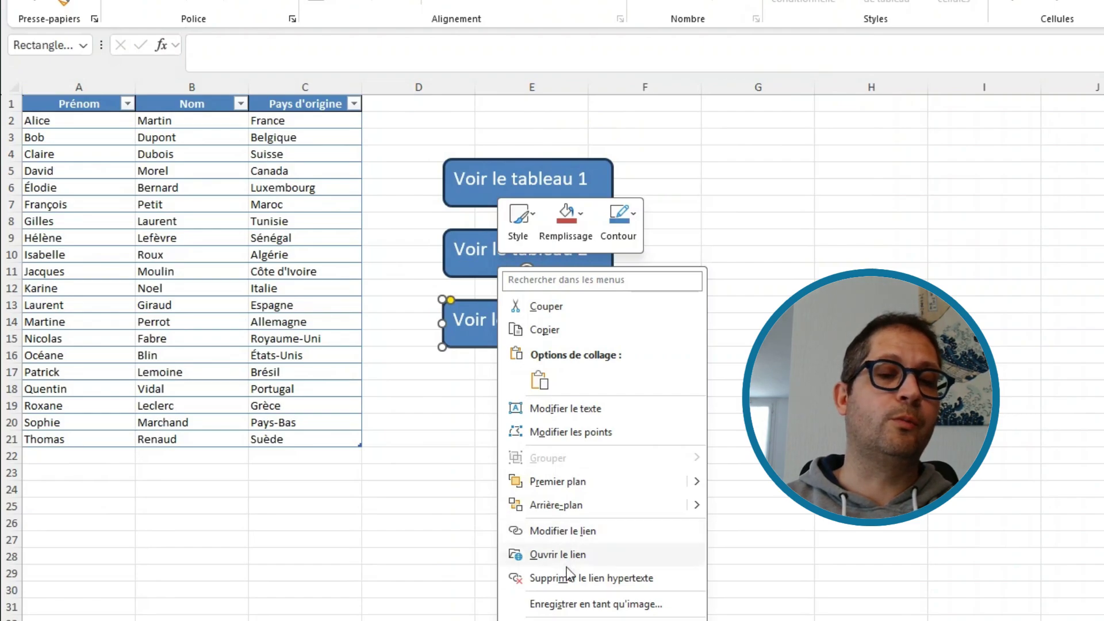
click(563, 530)
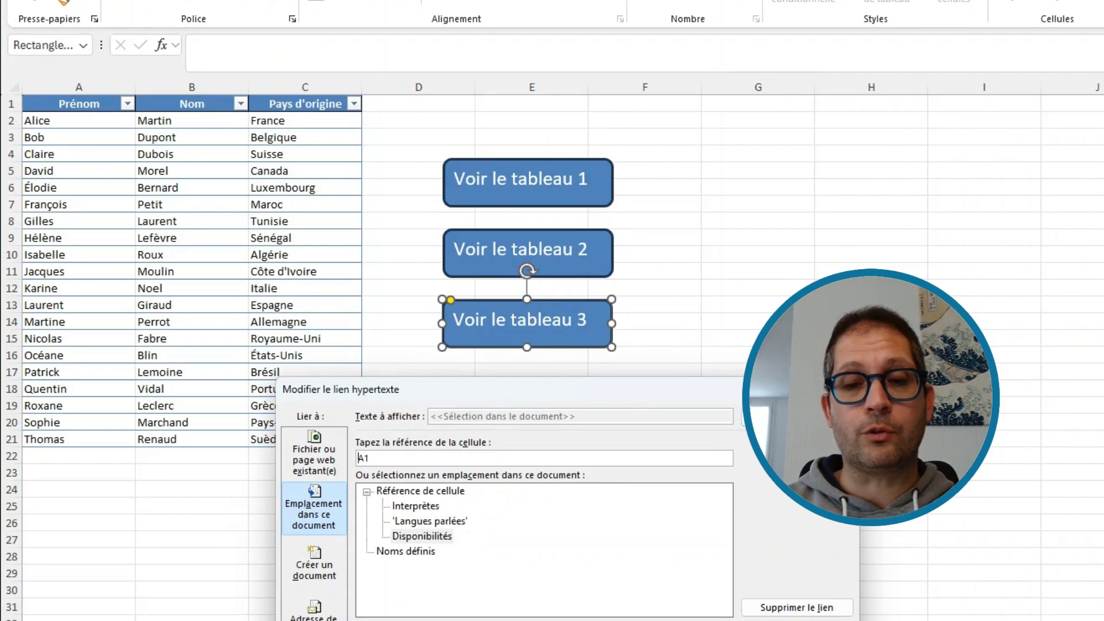
key(Return)
click(721, 307)
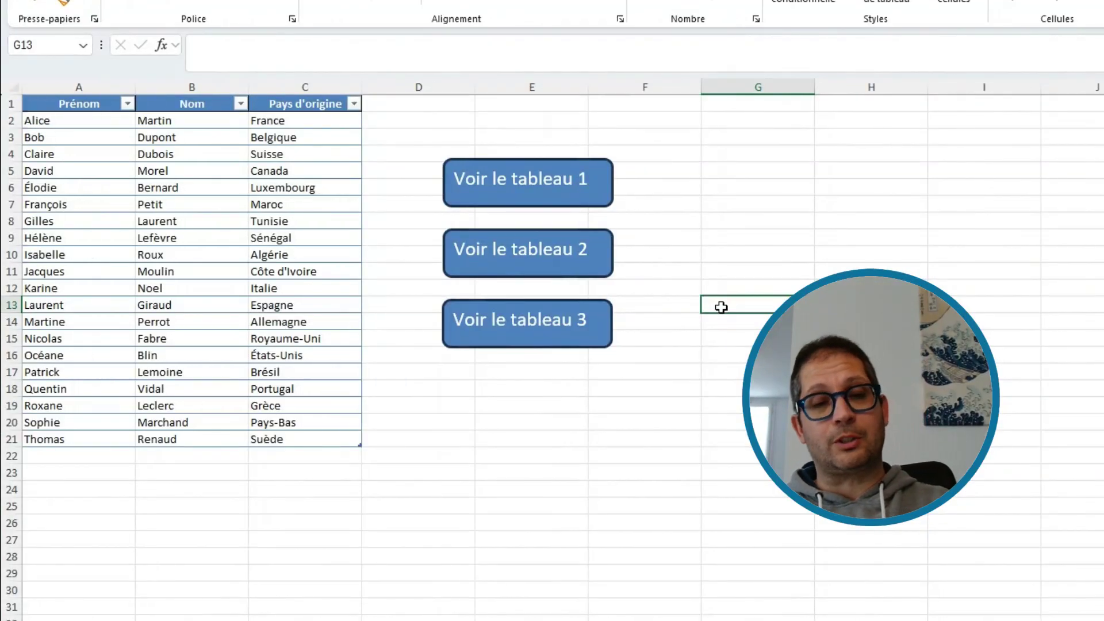